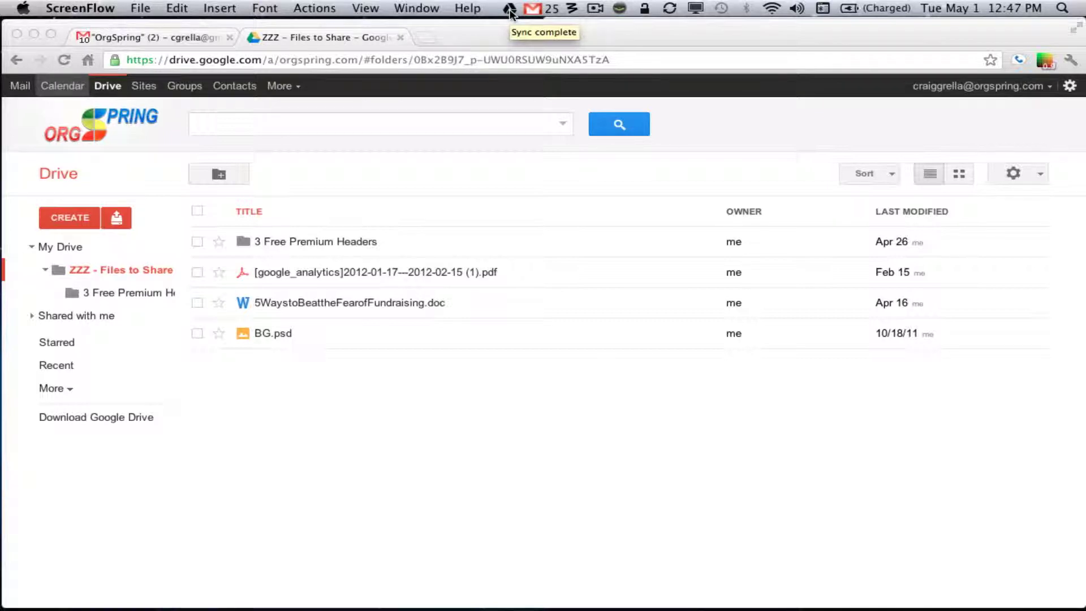
Open the Google Drive menu-bar status menu showing sync complete and storage used
click(510, 10)
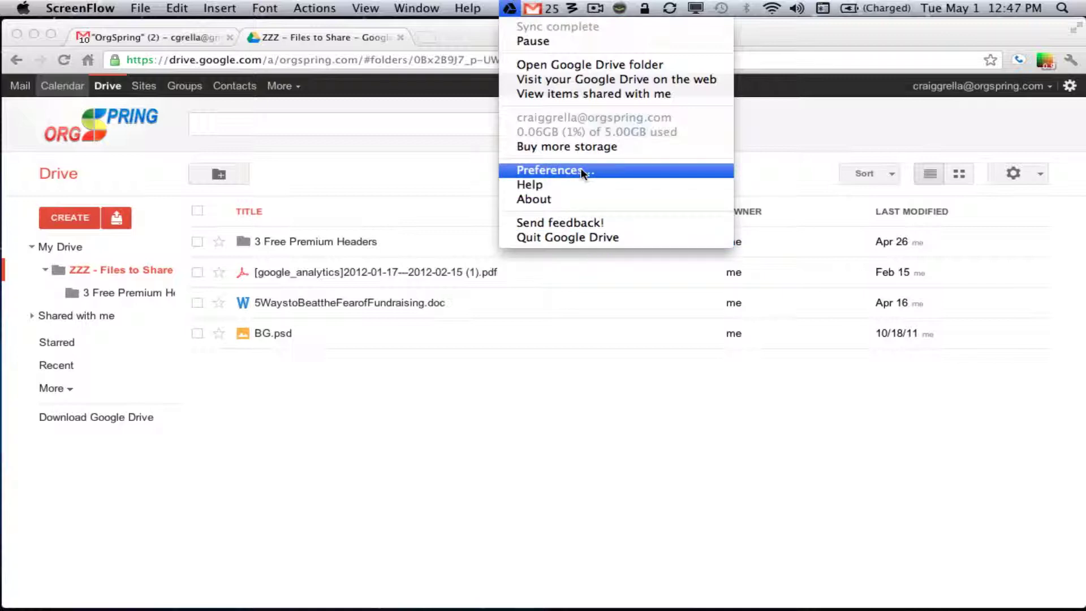
View the synced ZZZ - Files to Share folder in Finder, then return to Chrome
click(608, 65)
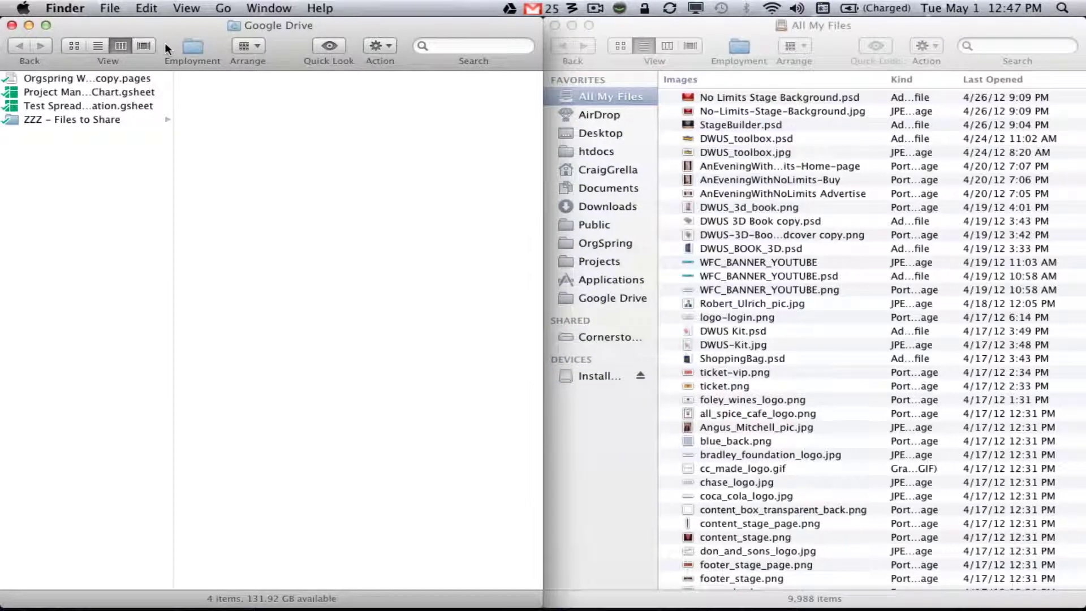
click(93, 118)
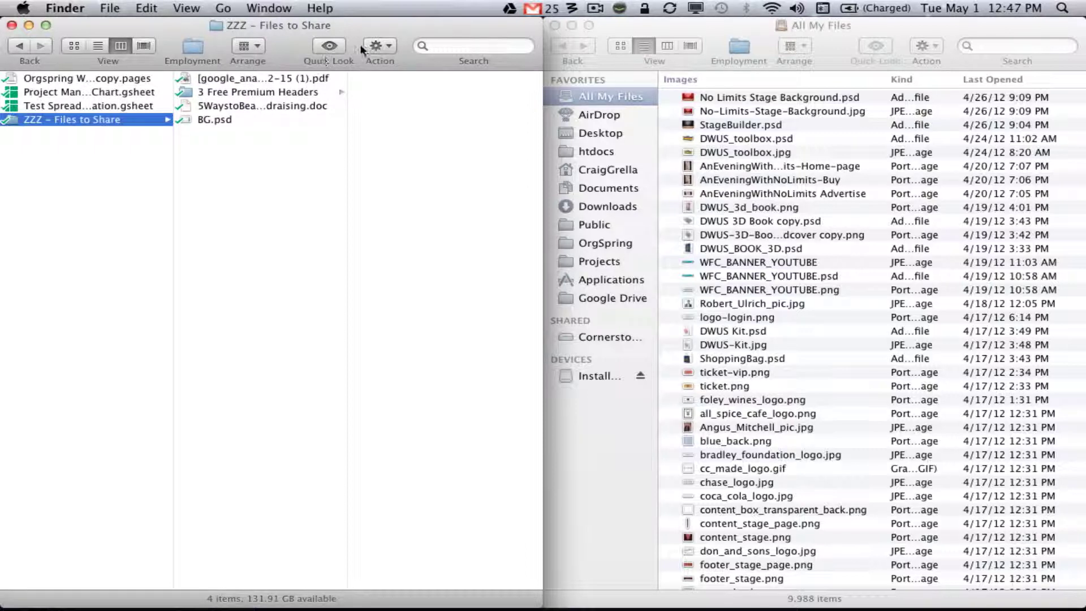
click(379, 572)
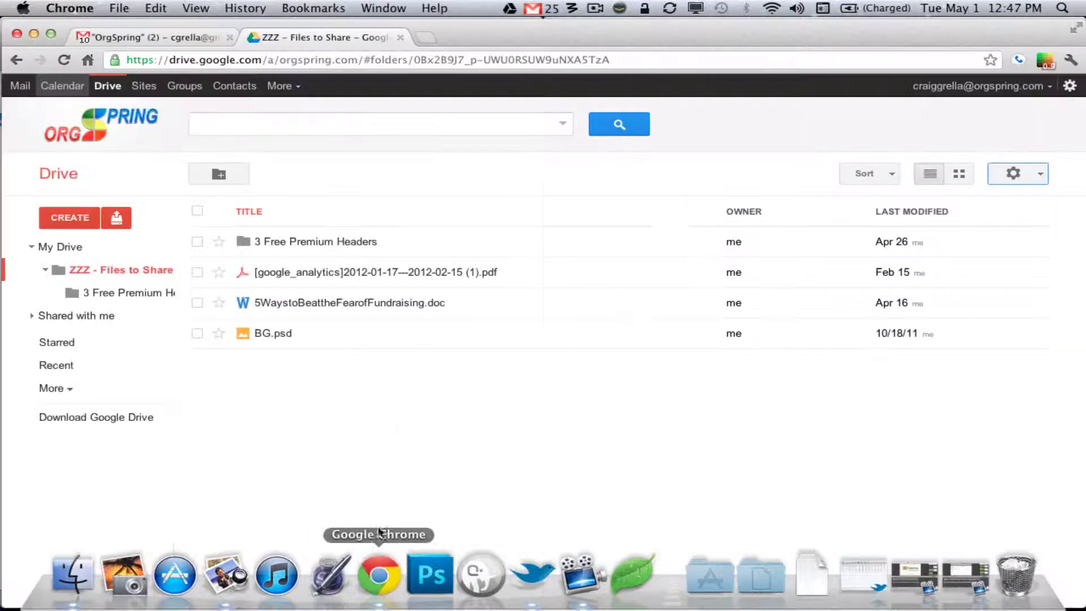
Check the empty shared-with-me list, then select the google_analytics PDF in ZZZ - Files to Share
click(509, 8)
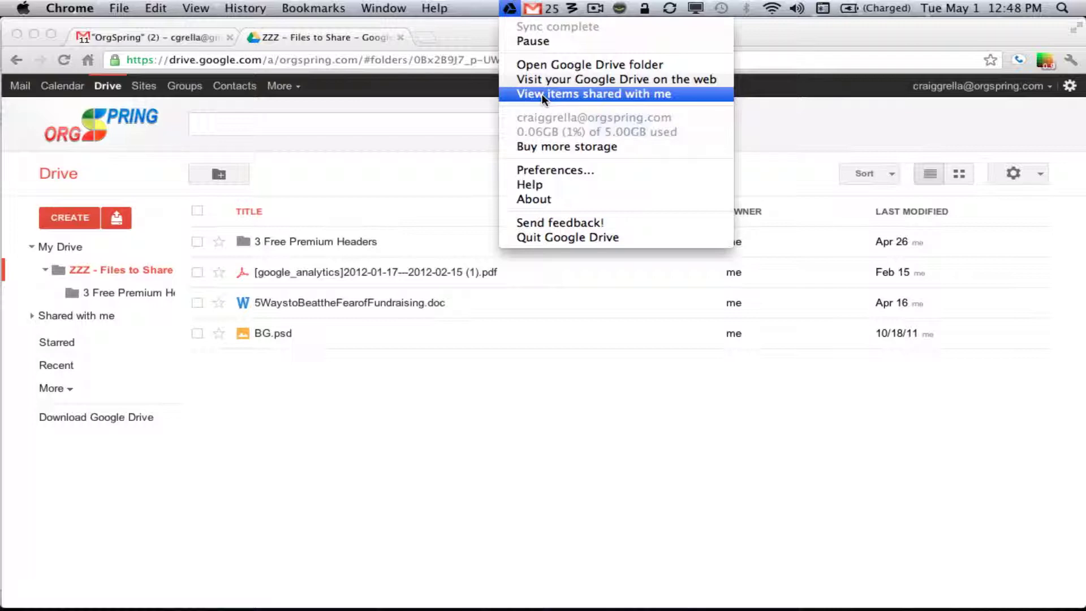
click(542, 94)
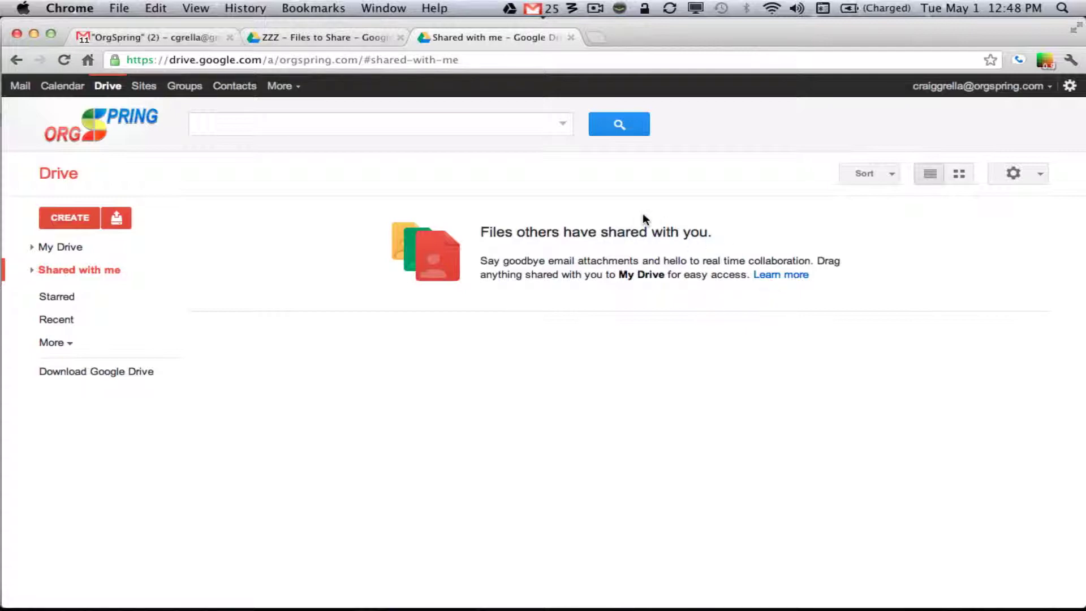
click(571, 37)
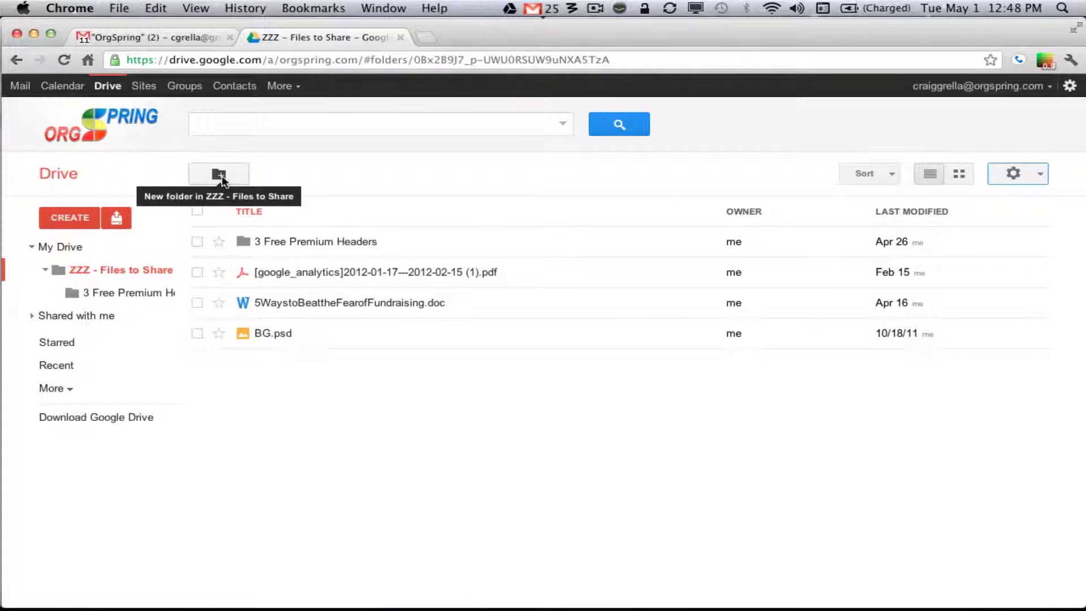
click(198, 271)
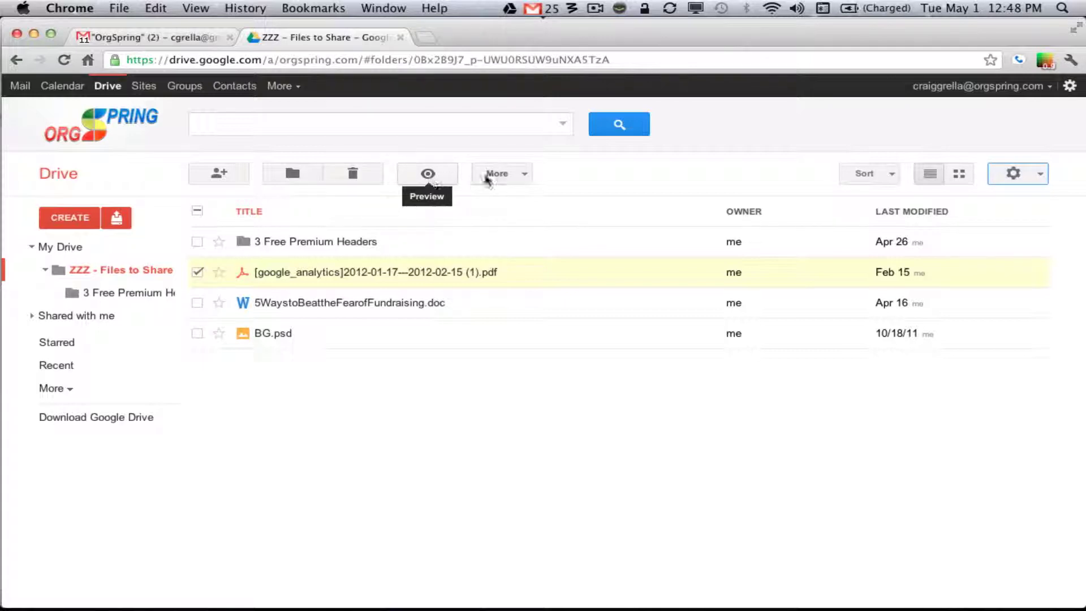
click(500, 174)
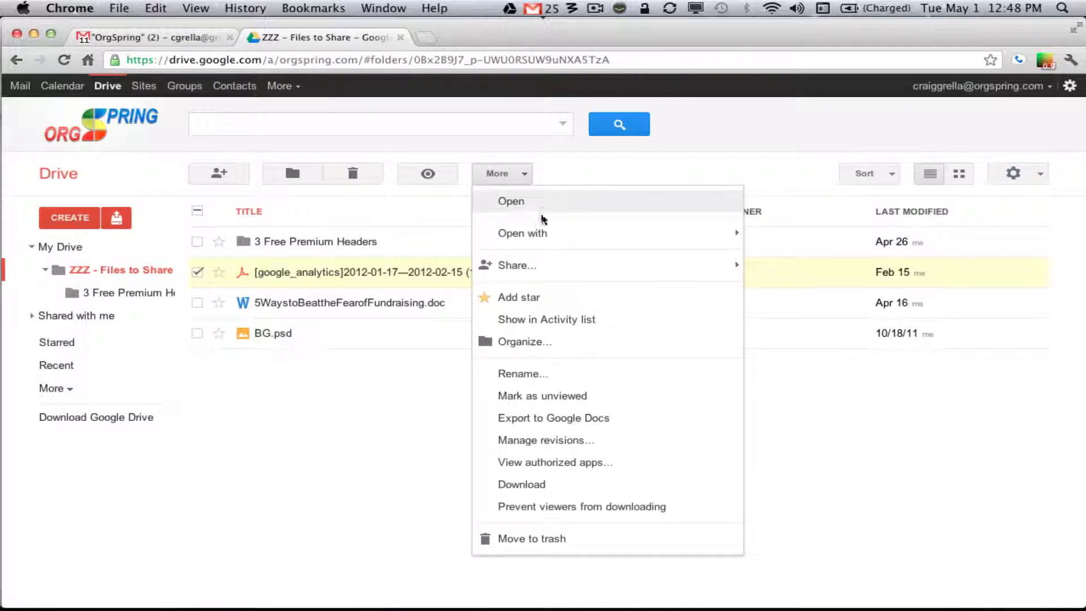
mouse_move(536, 236)
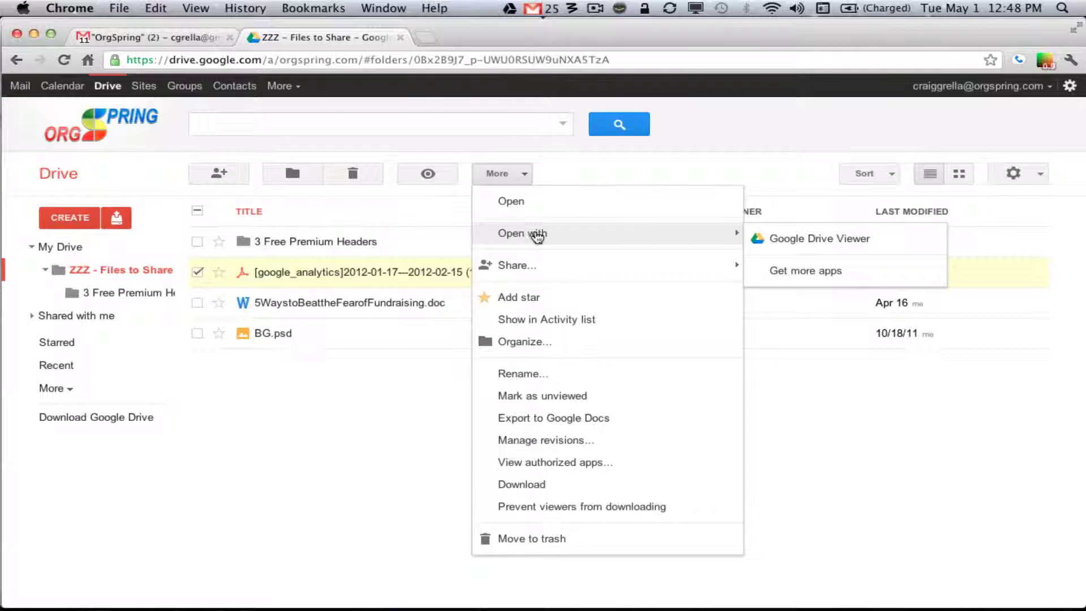
mouse_move(536, 268)
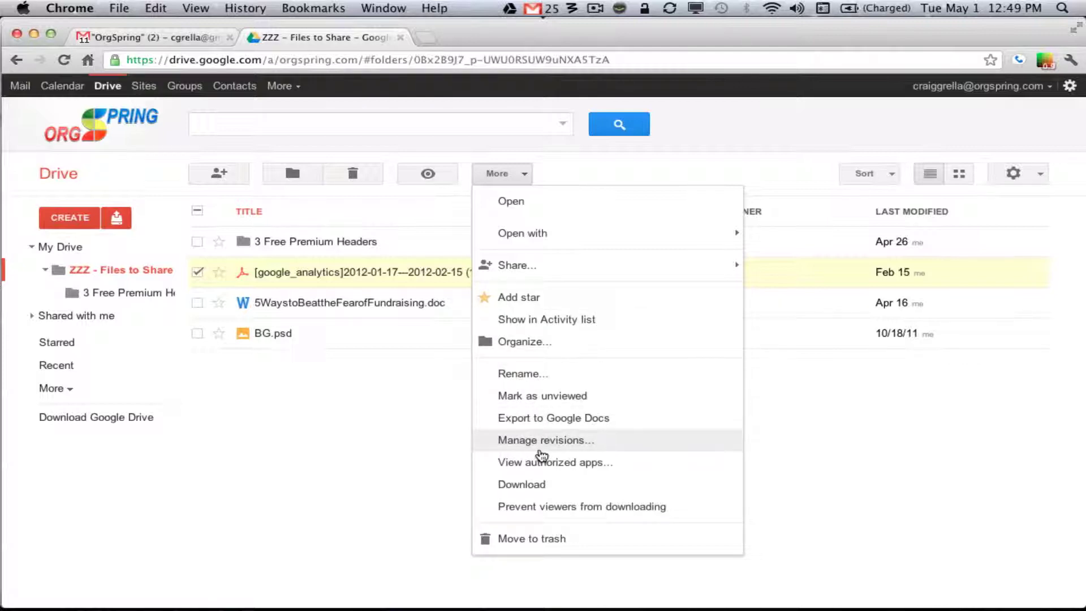
click(484, 153)
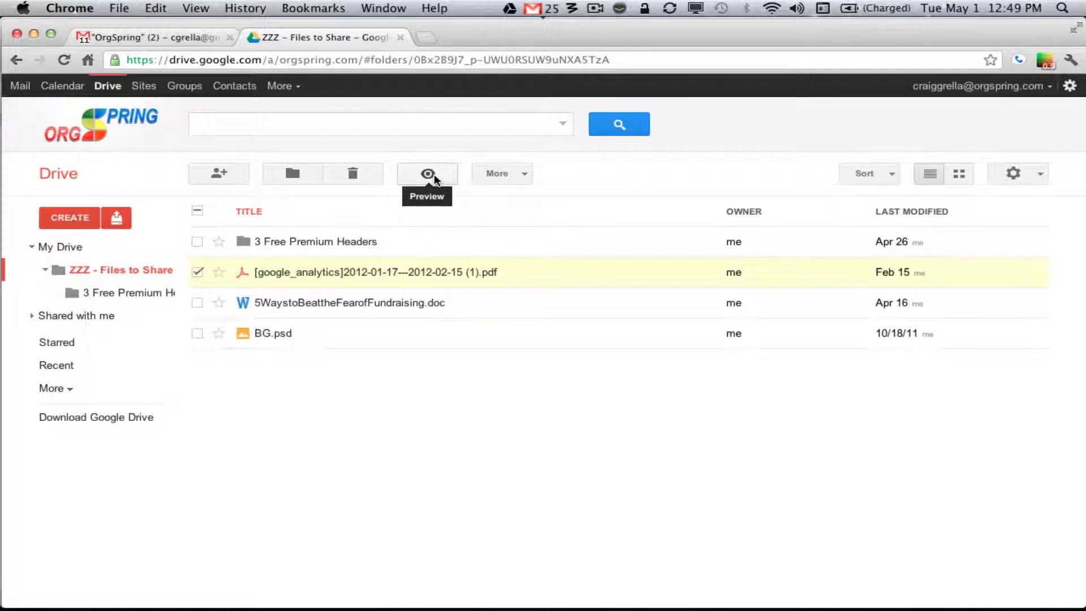
Review the google_analytics PDF's details pane and open its Sharing settings
click(428, 174)
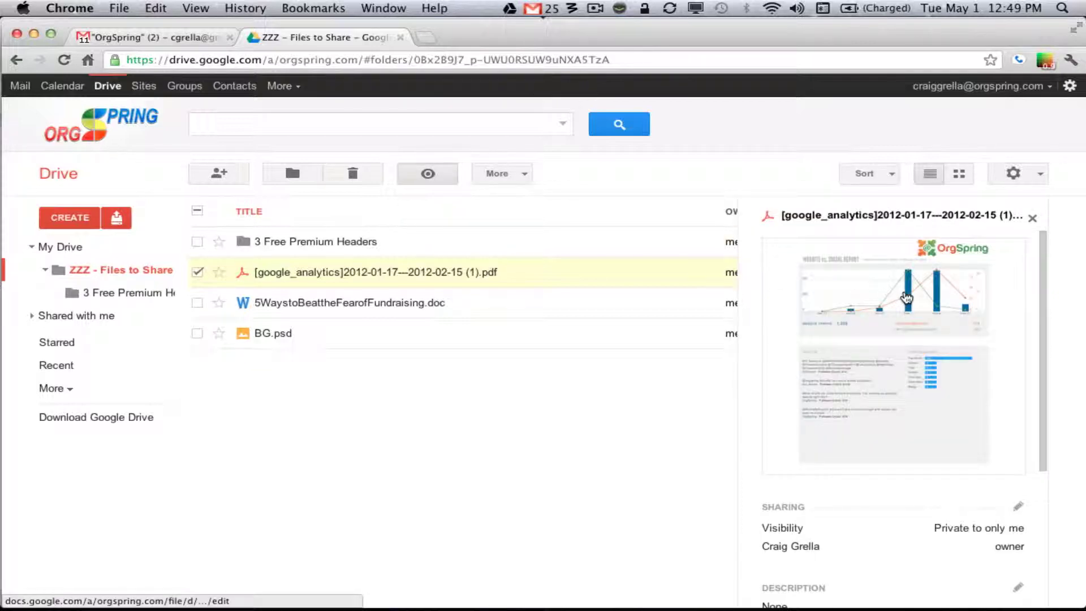
scroll(907, 298, down, 5)
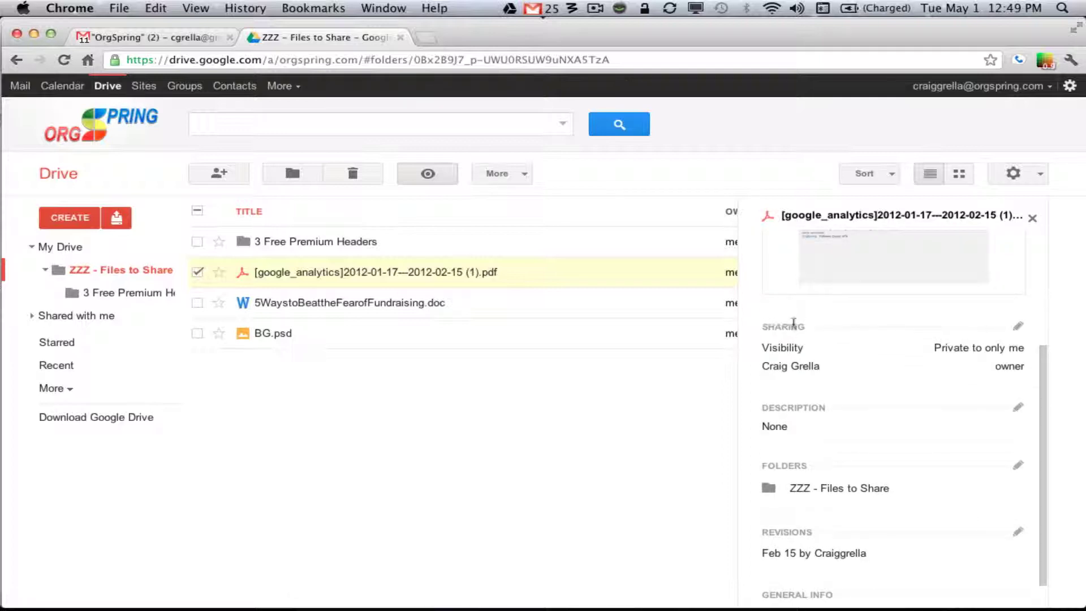
scroll(788, 339, up, 5)
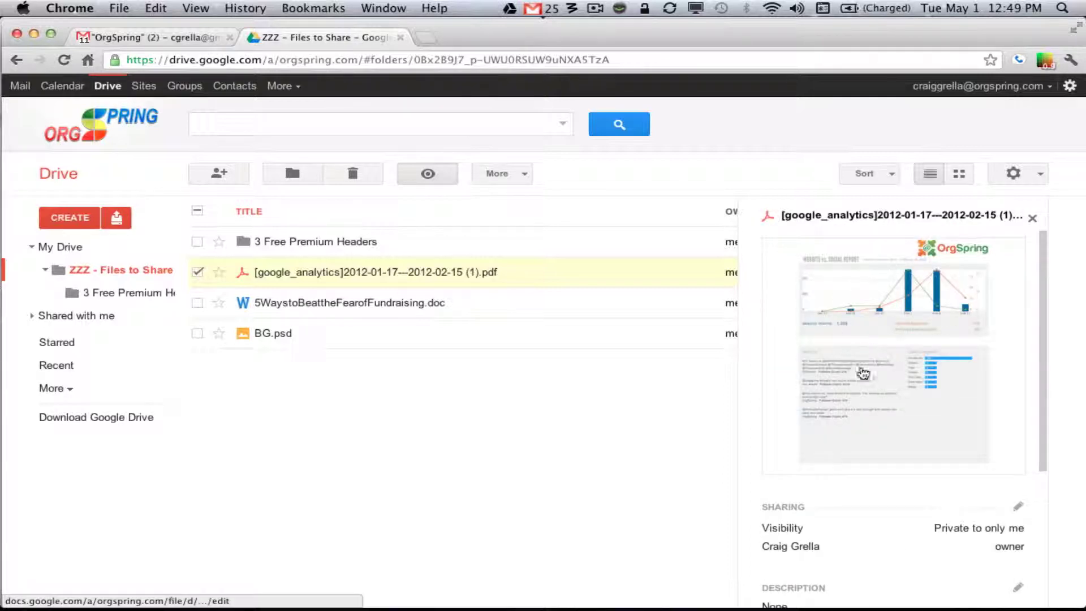
scroll(880, 364, down, 5)
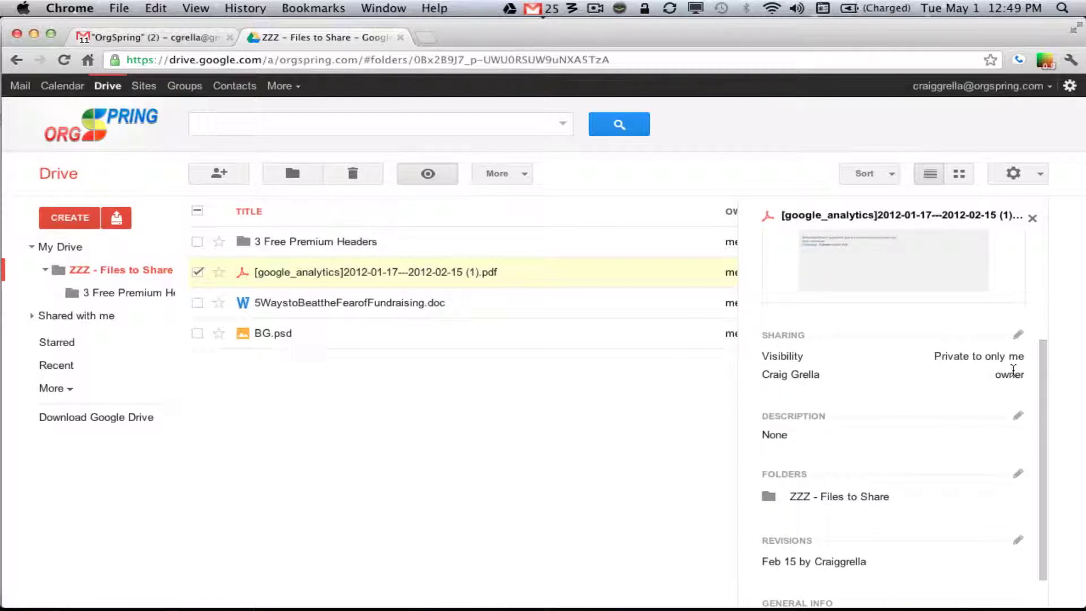
scroll(1013, 370, down, 2)
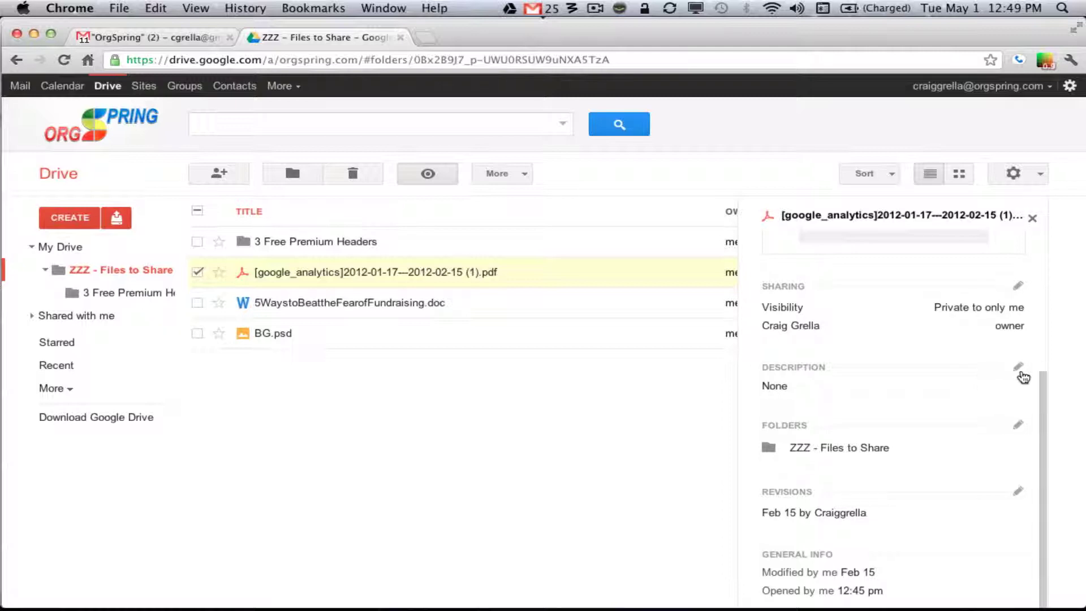
scroll(974, 407, down, 1)
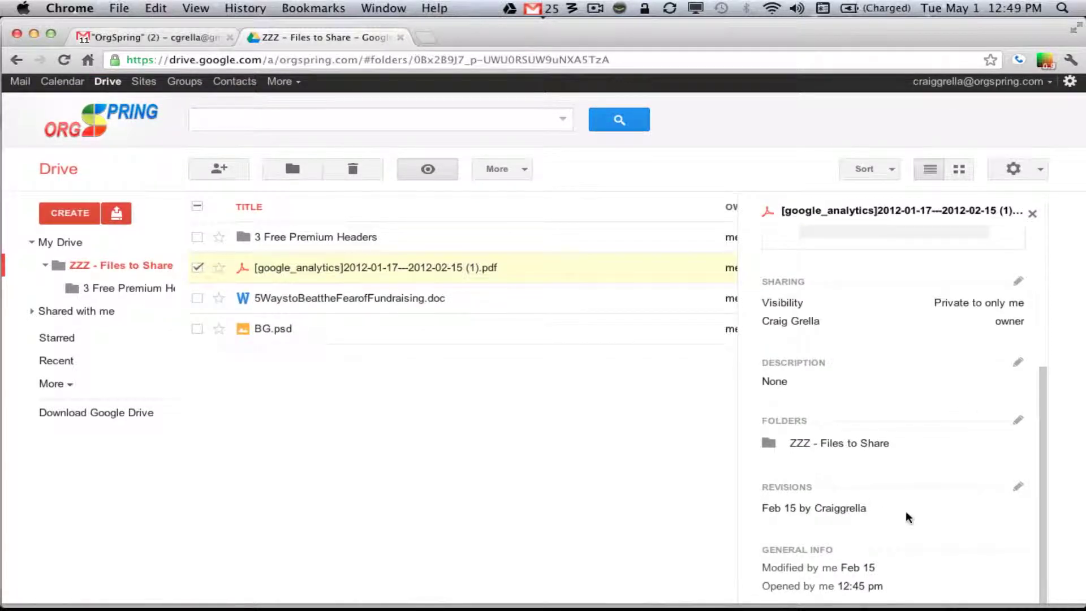
scroll(887, 568, up, 5)
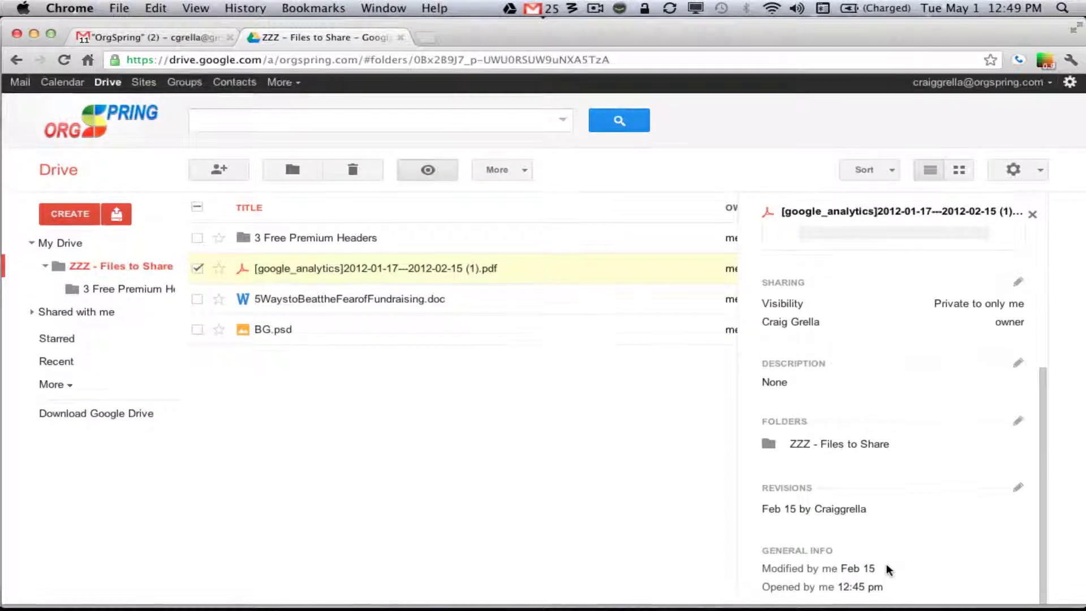
scroll(887, 568, down, 5)
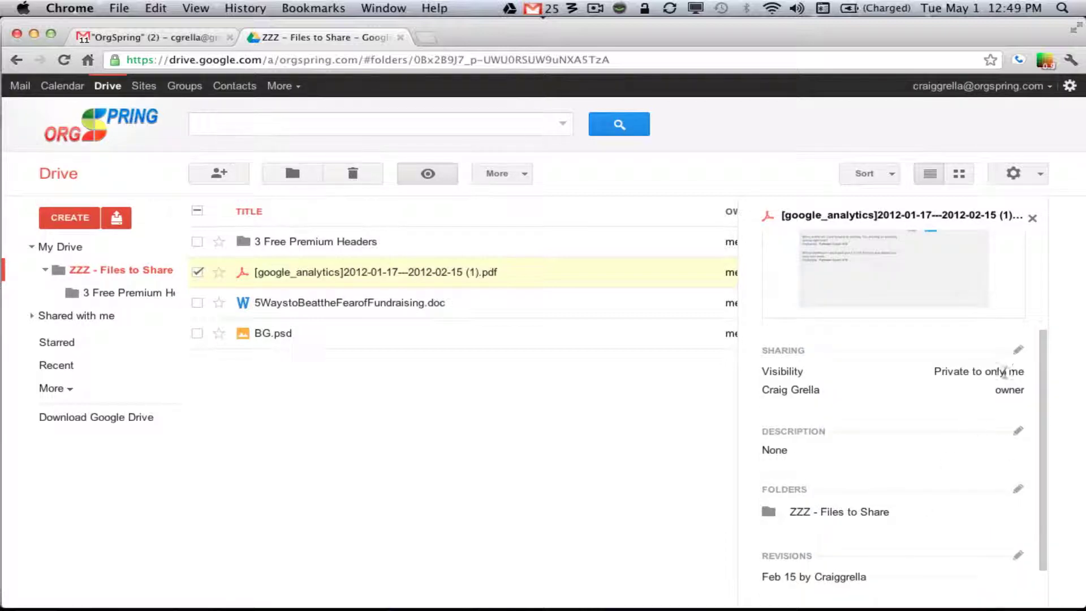
click(1019, 352)
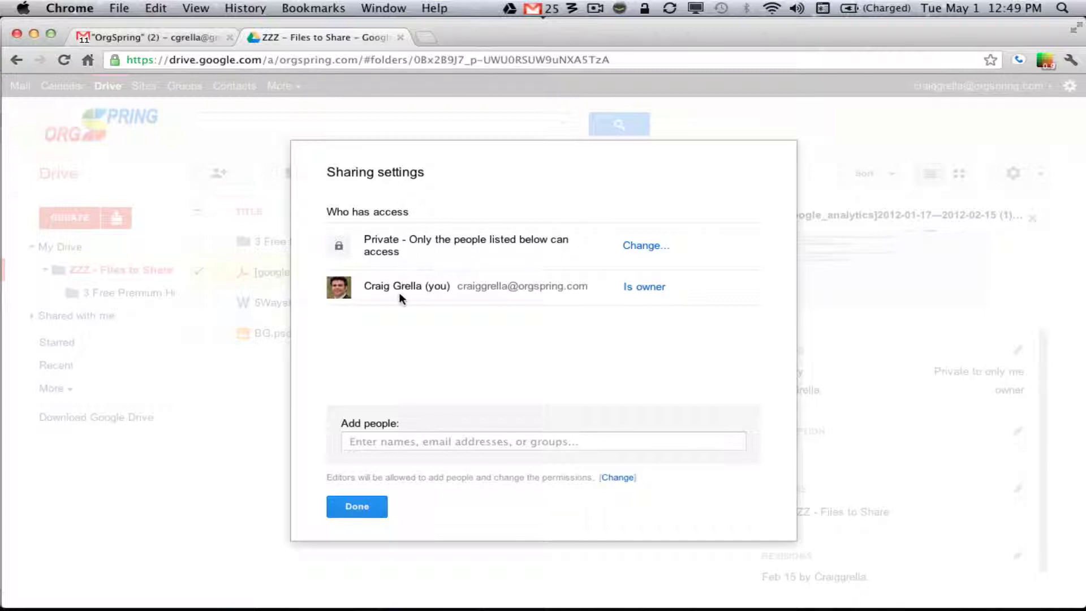
Review the PDF's visibility options, then cancel so it stays private to only the owner
click(655, 250)
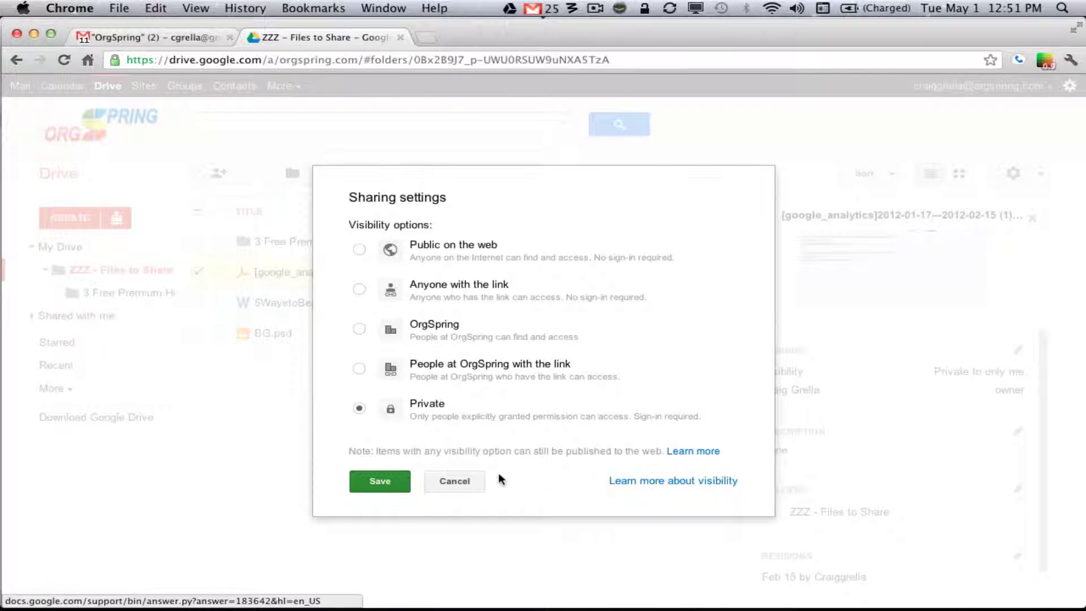
click(457, 482)
click(356, 507)
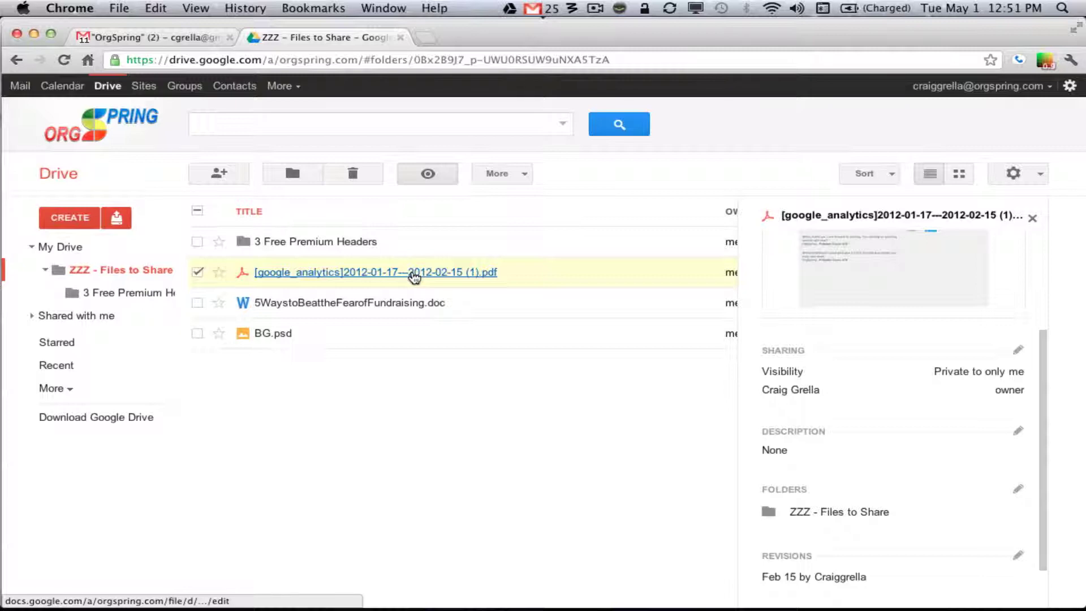
Open the Google Analytics report PDF, return to its top, and show its File menu
click(415, 274)
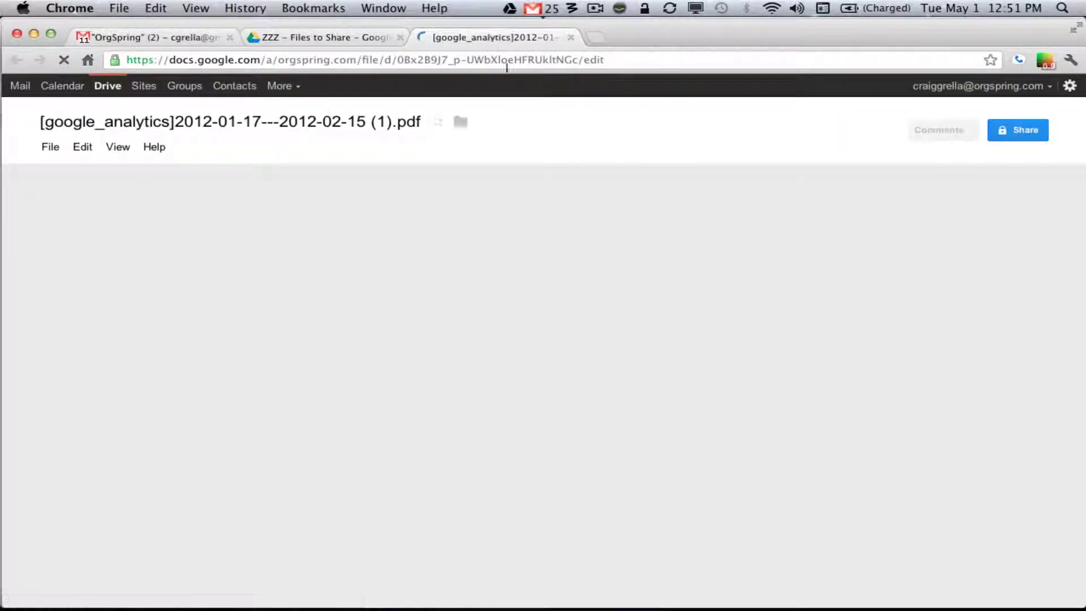
scroll(428, 283, down, 2)
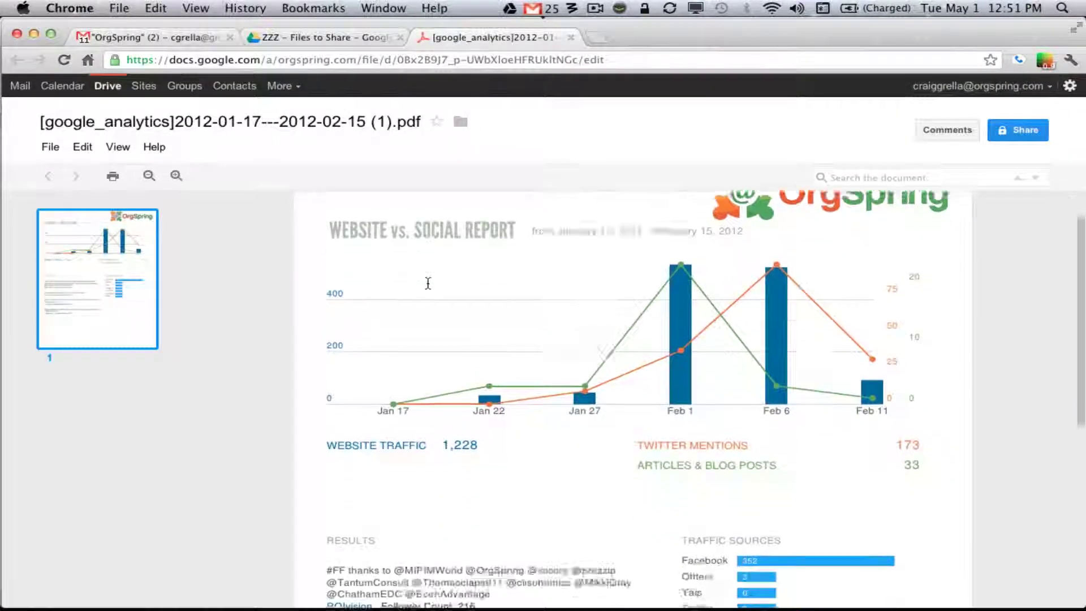
scroll(428, 283, down, 6)
scroll(428, 283, up, 5)
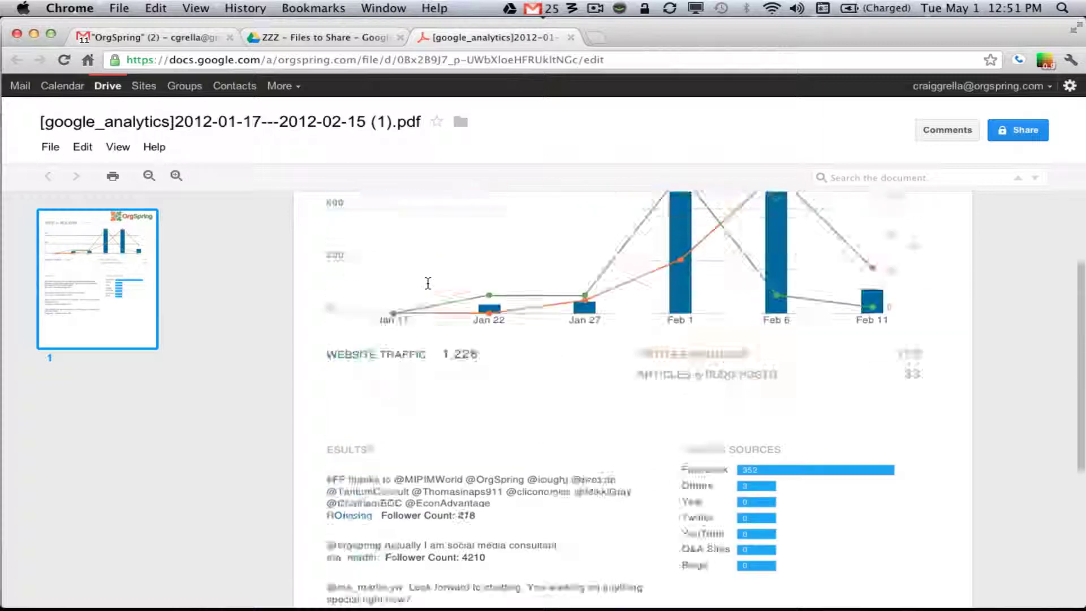
scroll(428, 283, up, 3)
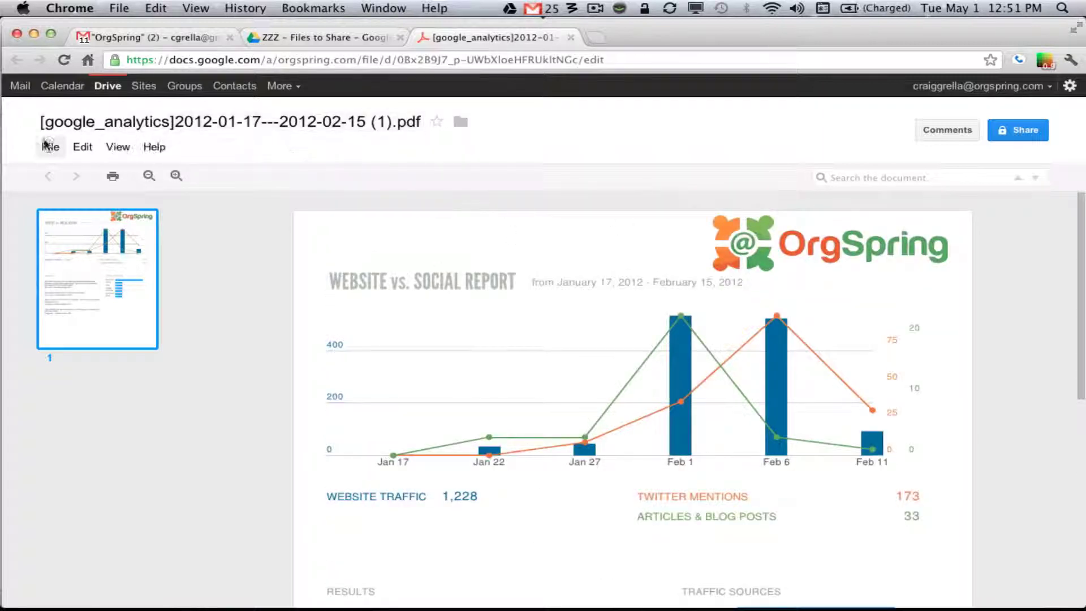
click(50, 146)
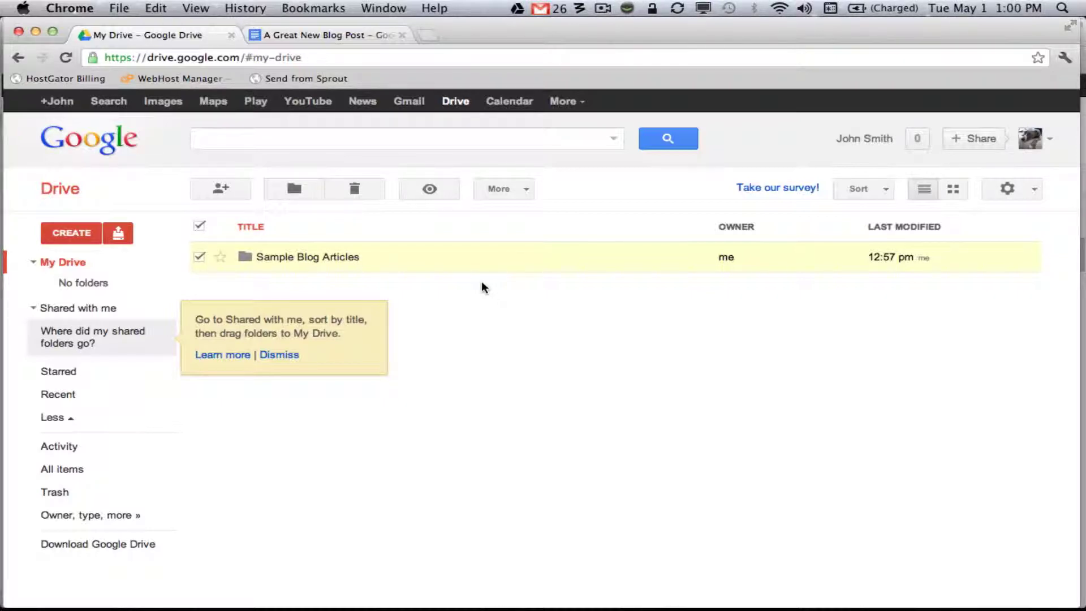
Dismiss the 'Where did my shared folders go?' tip in the second account's My Drive
click(279, 354)
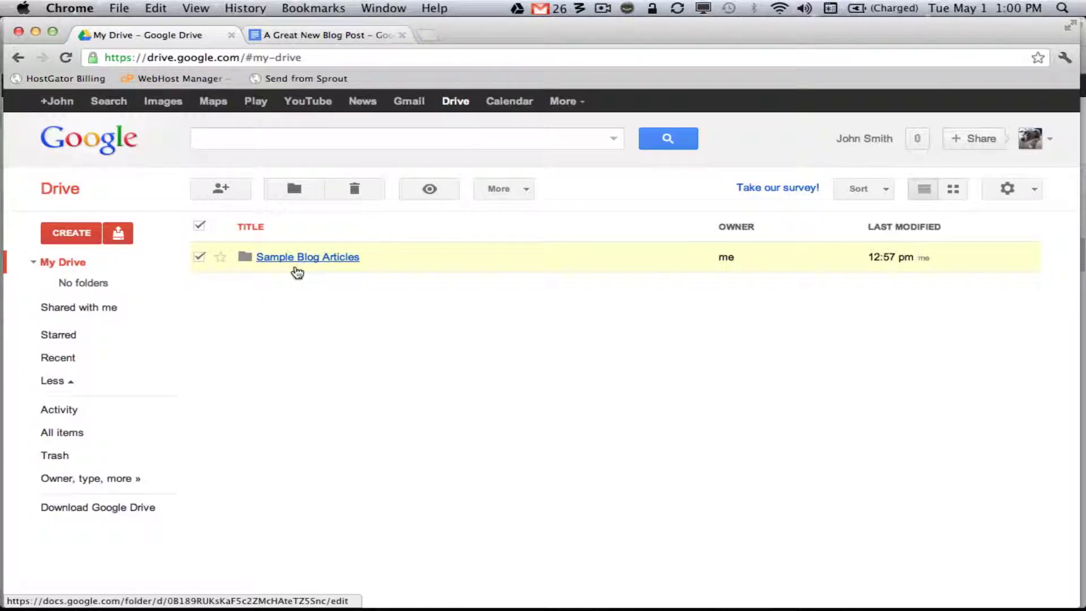
Read through A Great New Blog Post in Sample Blog Articles, then close both copies
click(320, 258)
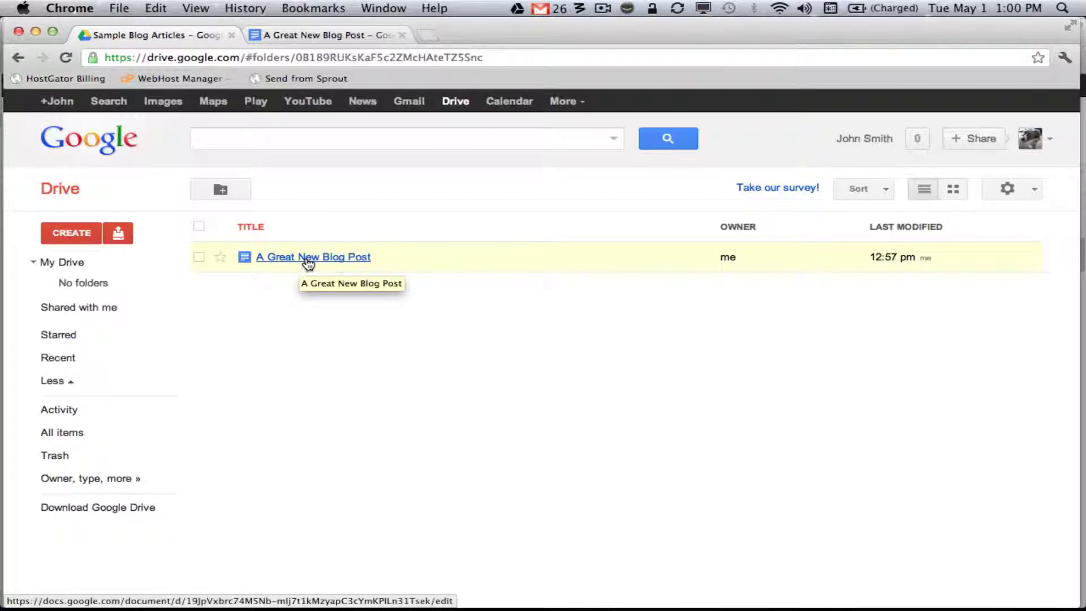
click(315, 265)
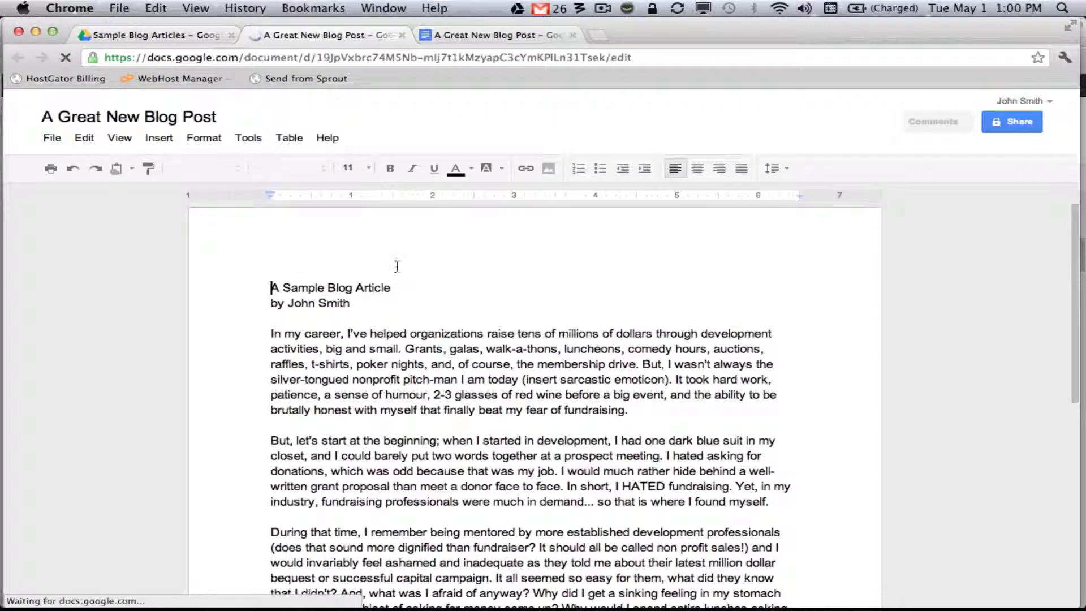
scroll(396, 265, down, 10)
scroll(397, 266, down, 3)
scroll(397, 265, up, 13)
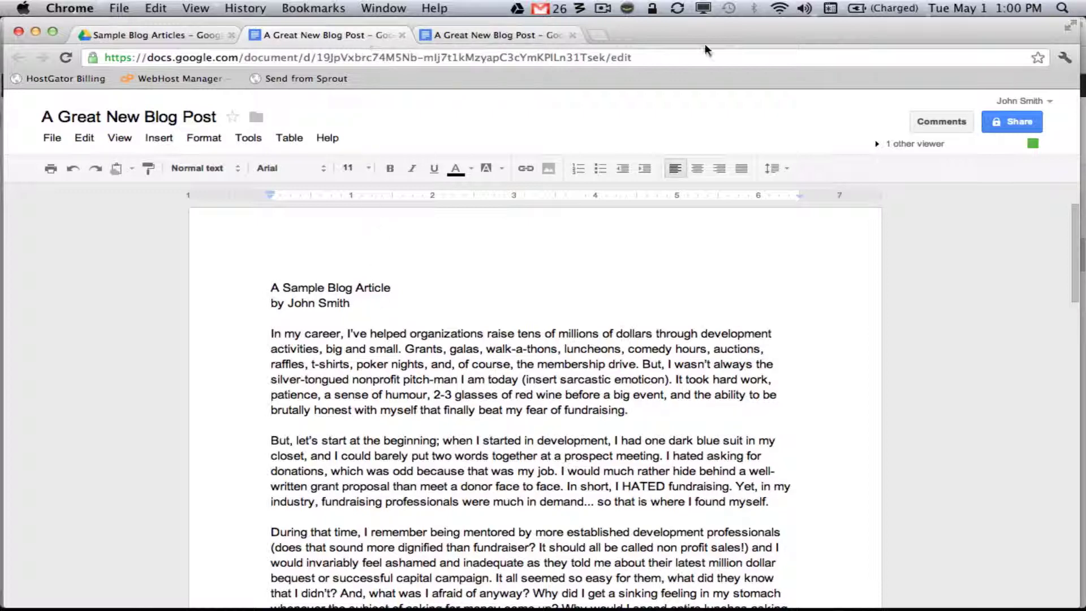
click(402, 35)
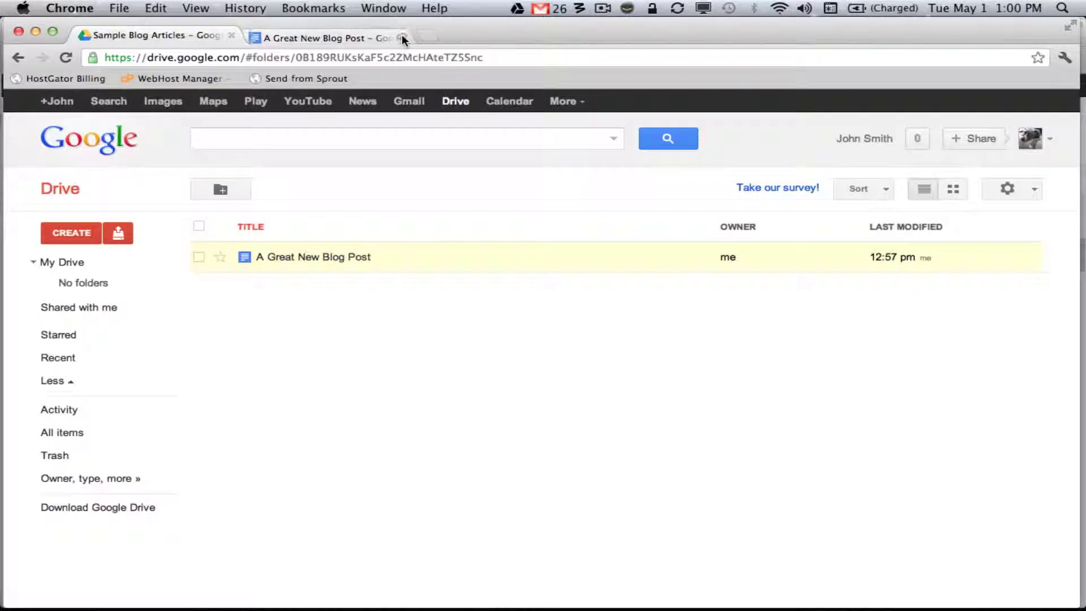
click(402, 35)
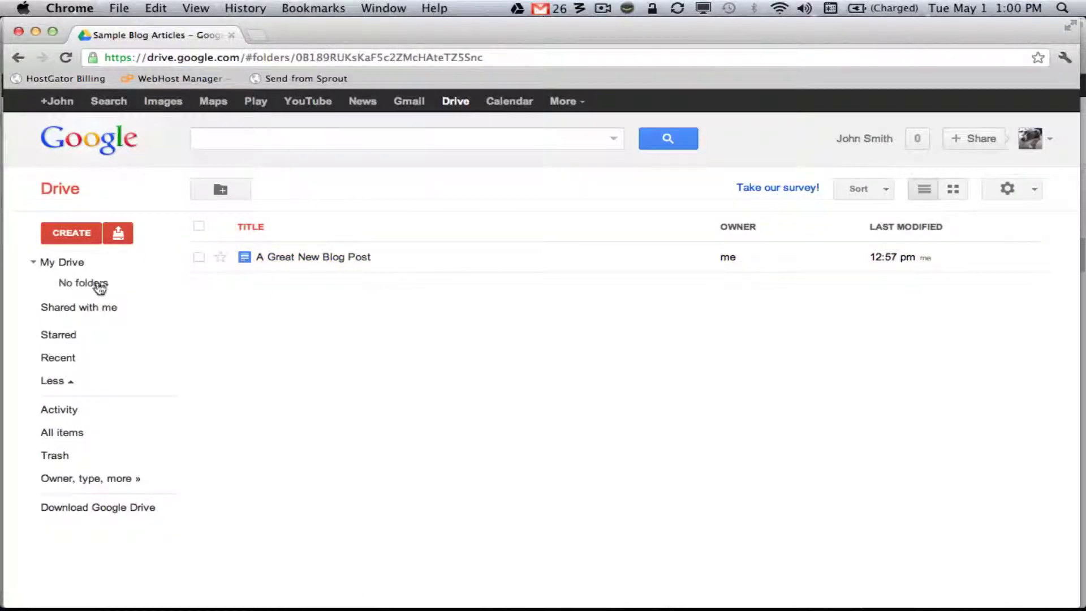
Select the Sample Blog Articles folder in My Drive and open its Share settings
click(66, 263)
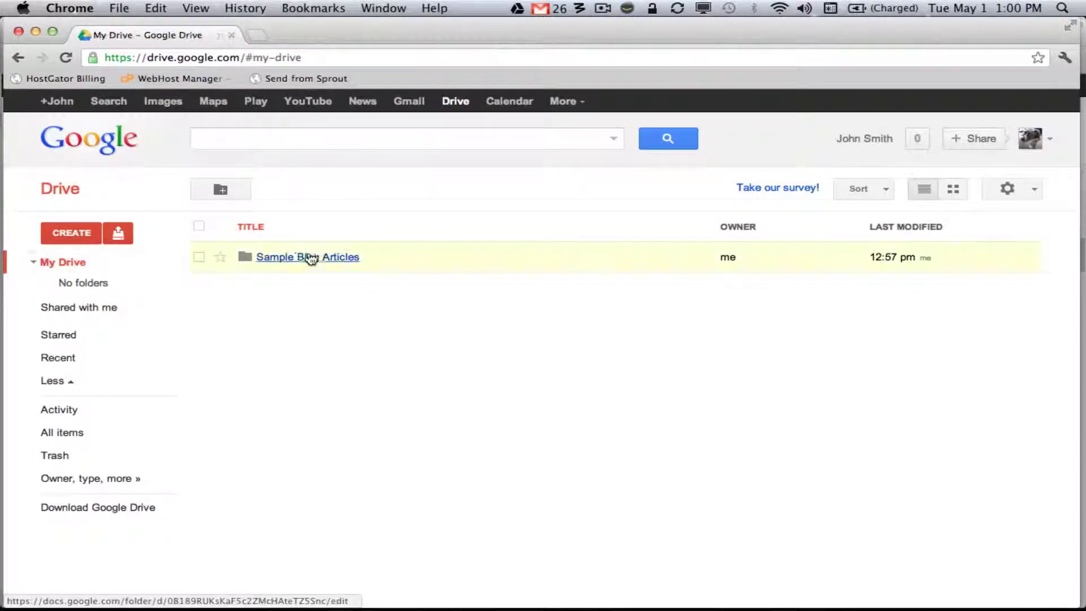
click(199, 258)
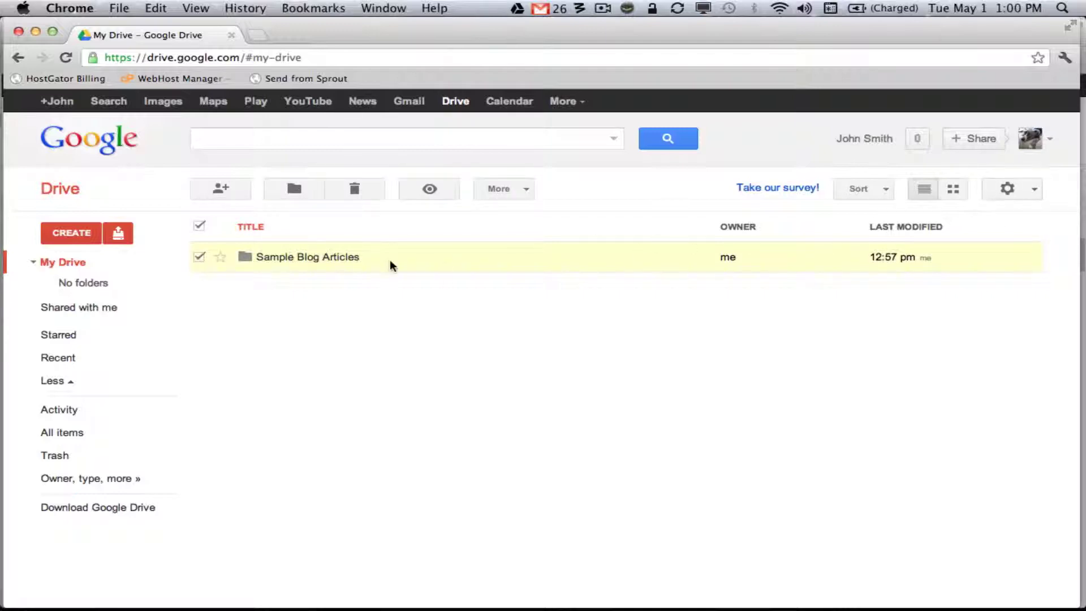
click(528, 190)
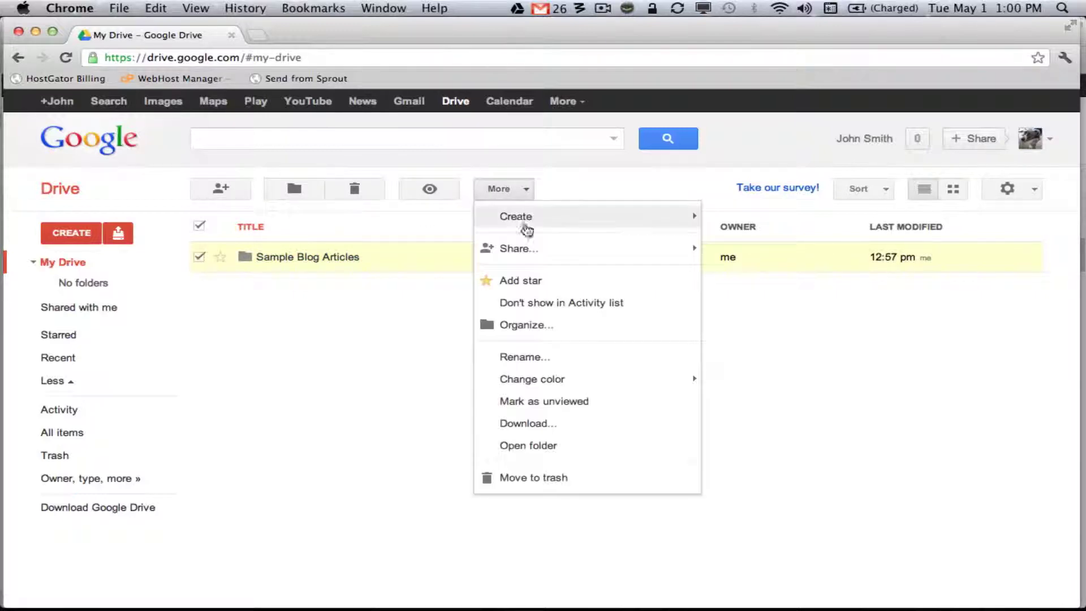
mouse_move(551, 256)
click(746, 258)
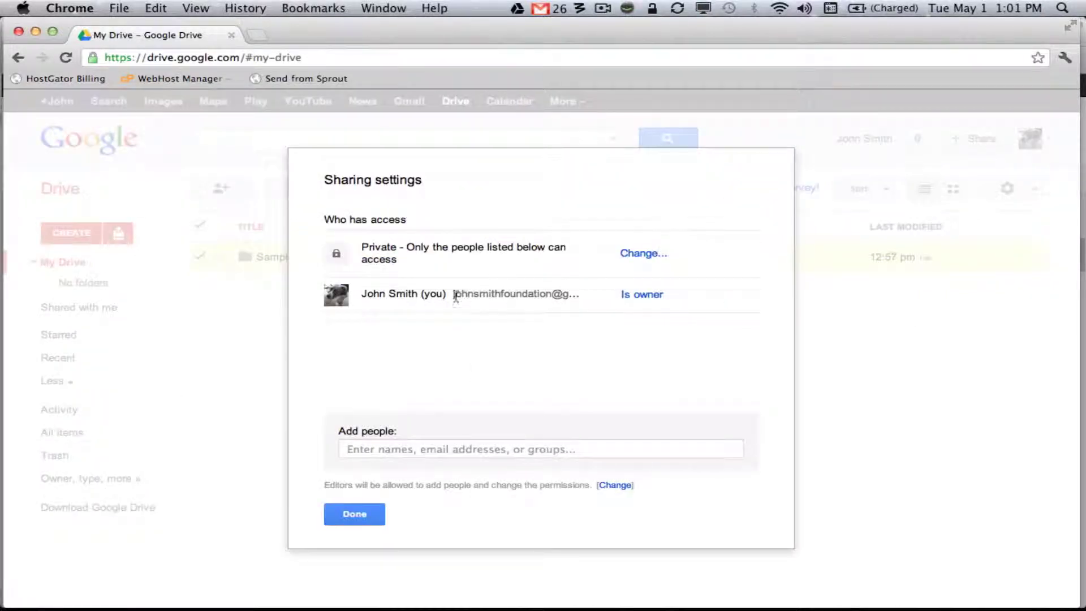
Add the collaborator's e-mail to the folder with Can edit permission
click(434, 443)
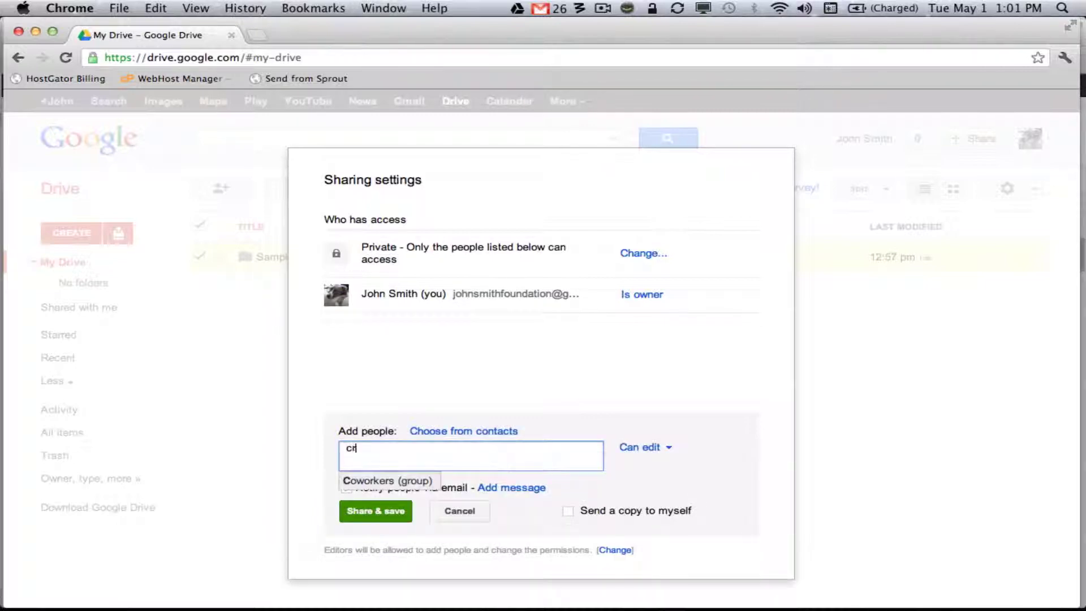
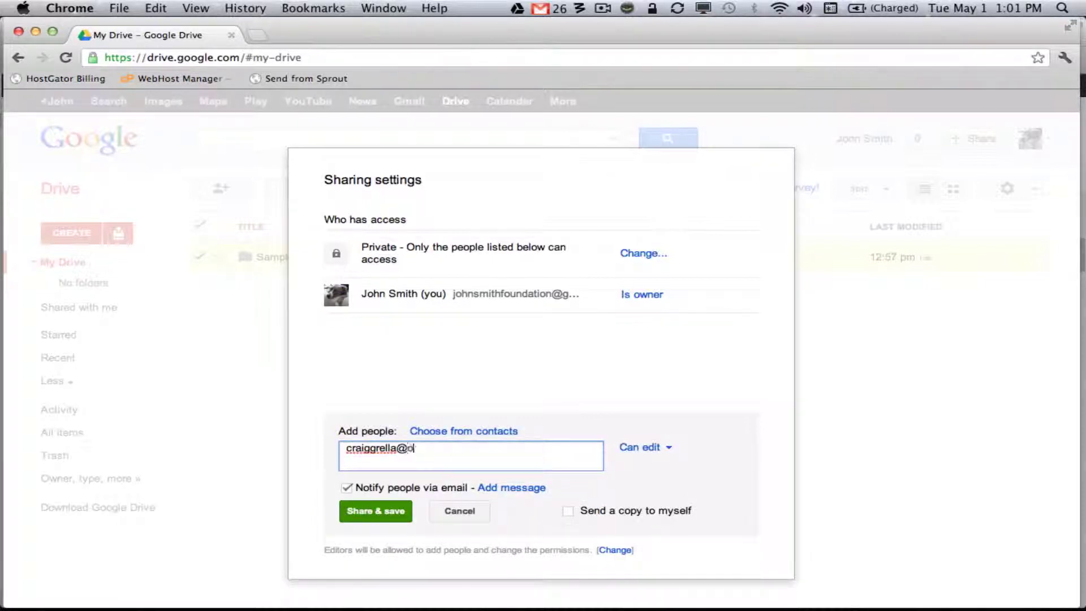
click(670, 449)
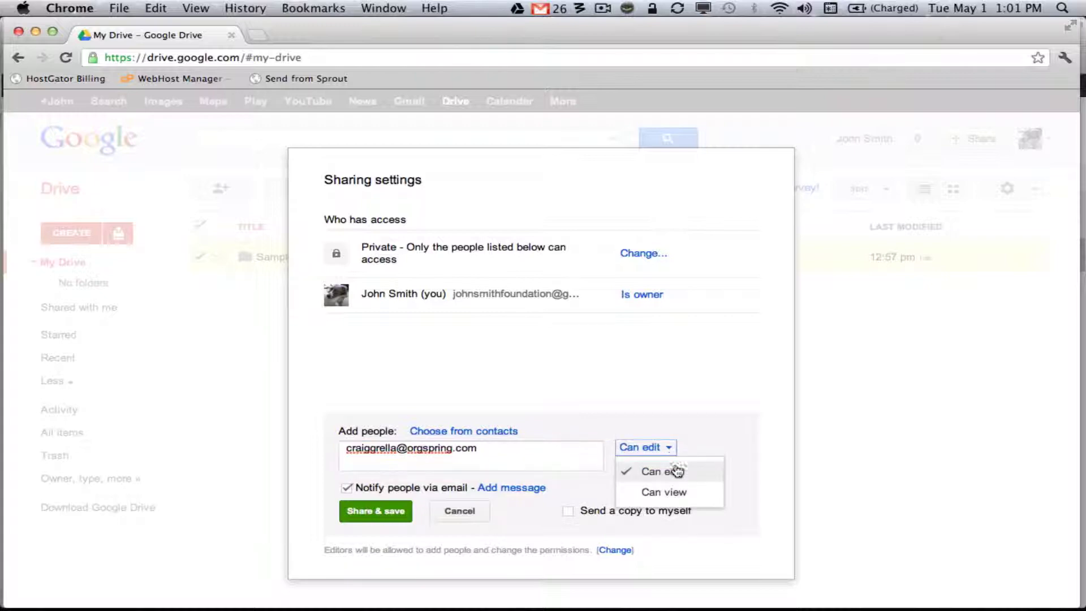
click(676, 473)
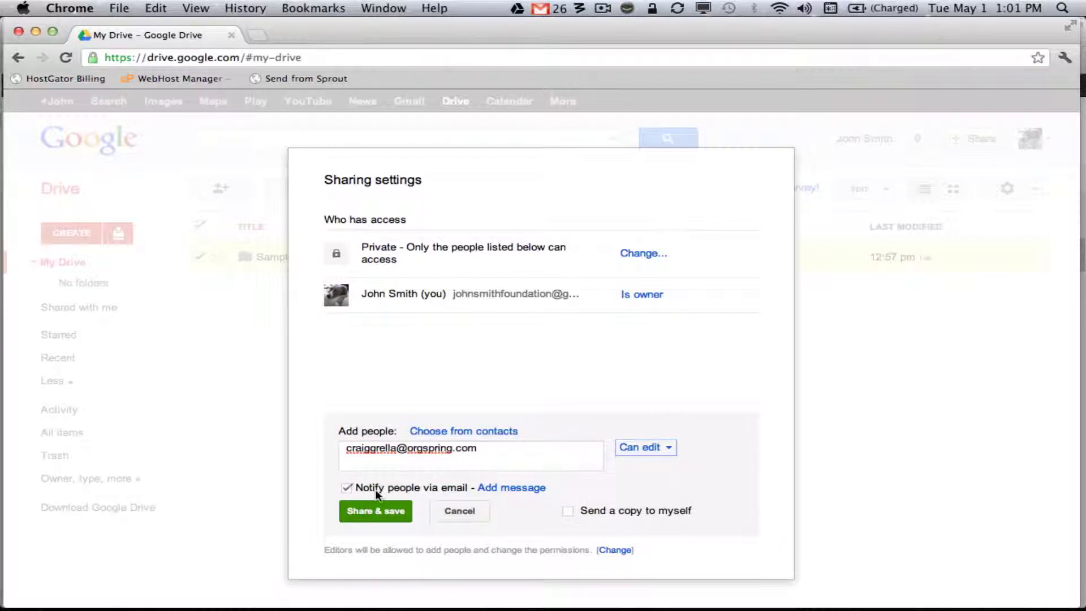
Attach the note 'collection of potential blog posts for orgspring.com.' and share the folder
click(518, 488)
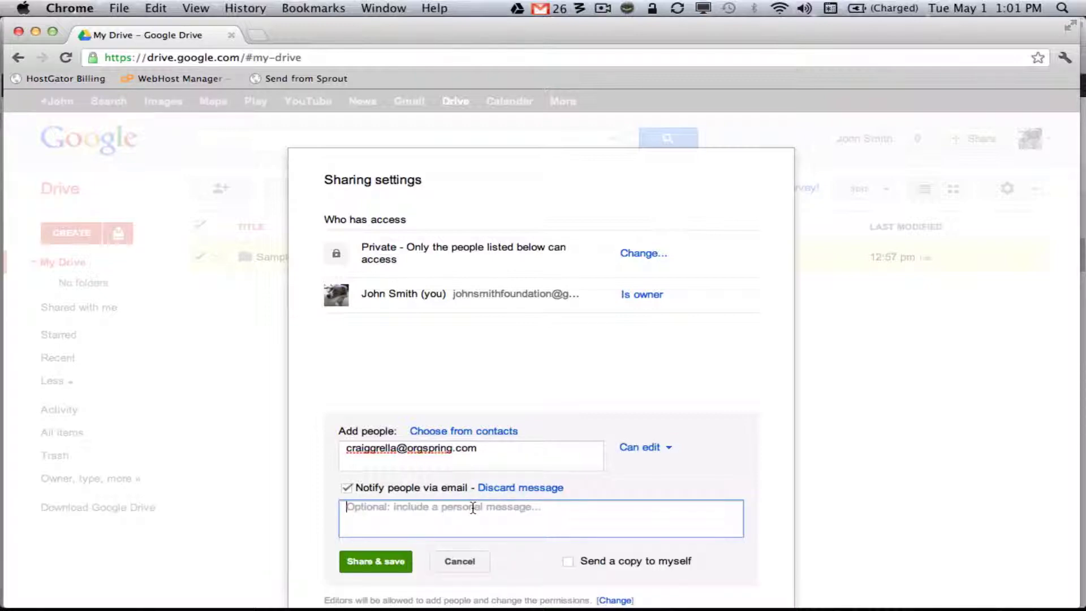
text(hey)
key(BackSpace)
key(BackSpace)
key(BackSpace)
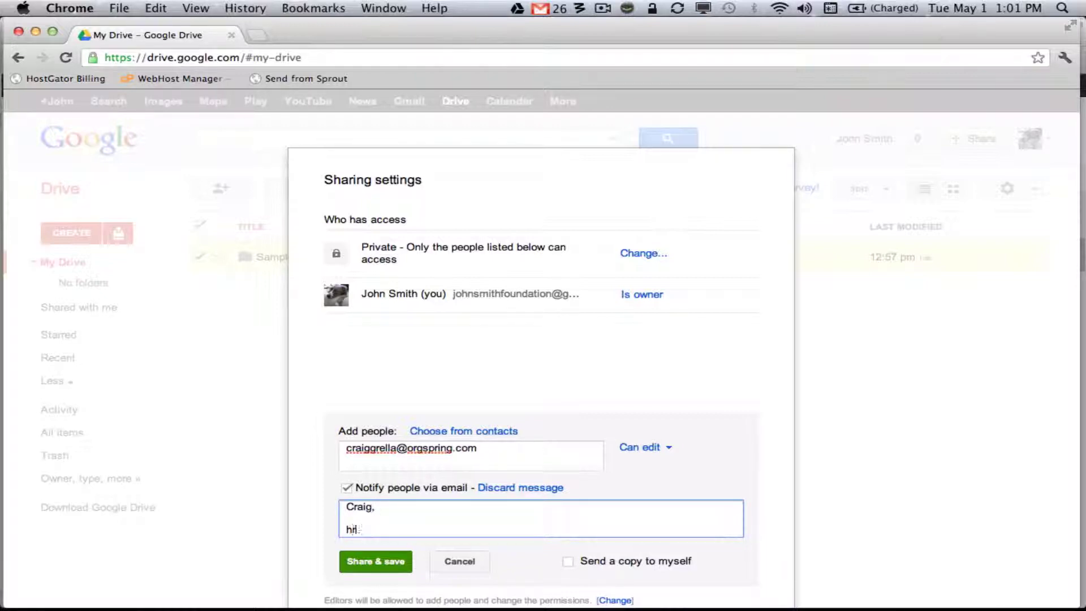
text(collection of pote)
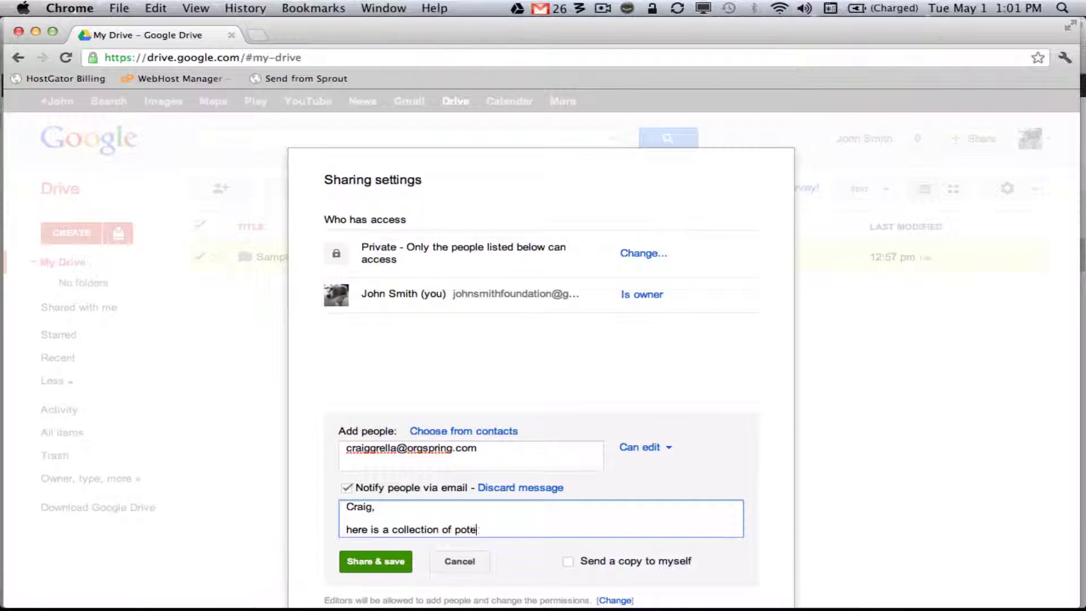
text(ntial blog posts )
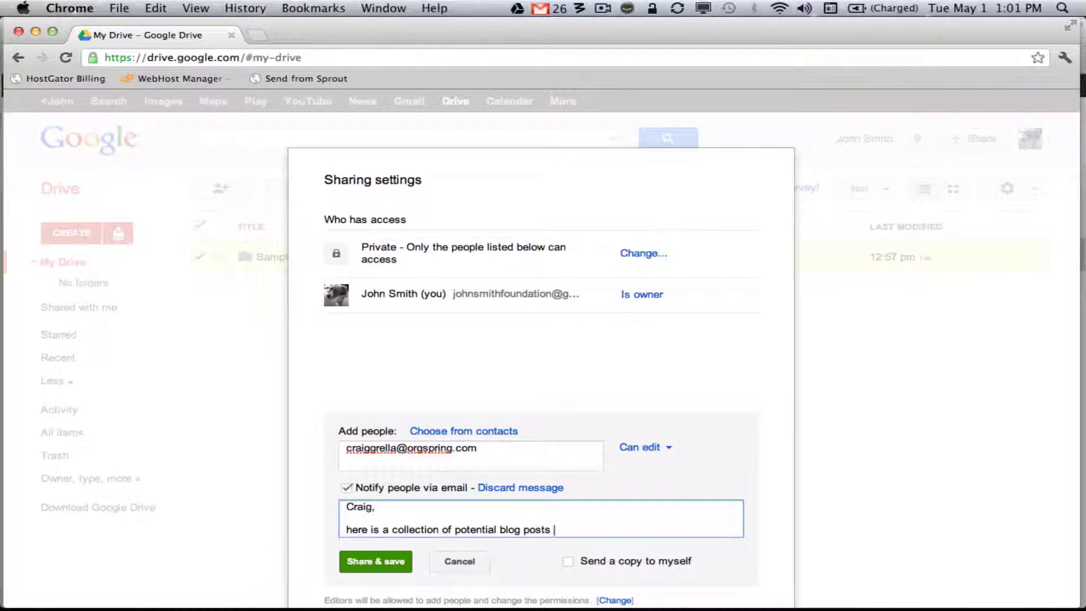
text(for orgspring.com.)
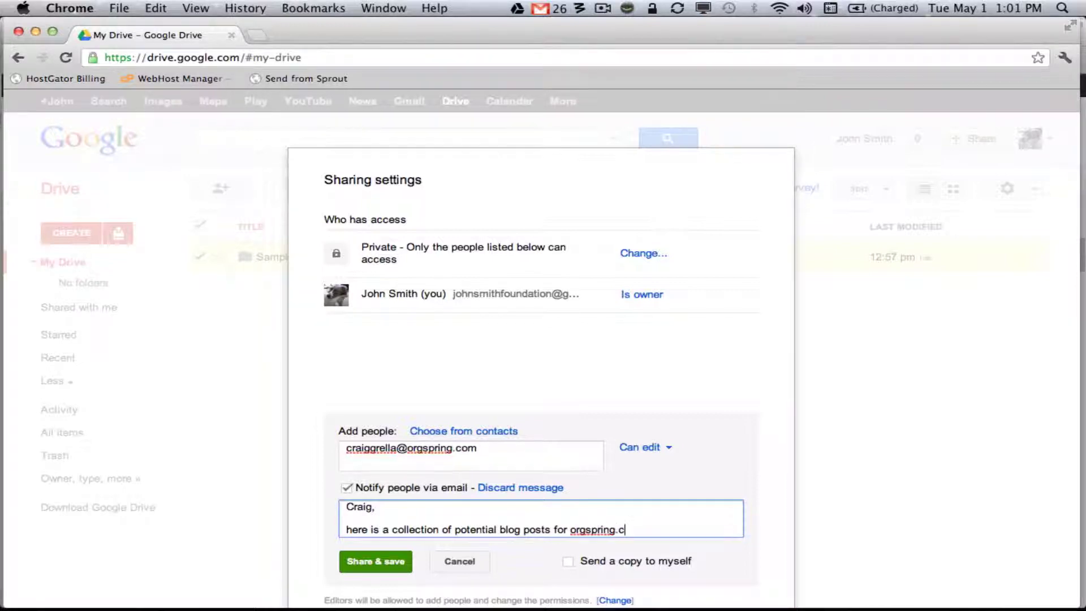
click(387, 565)
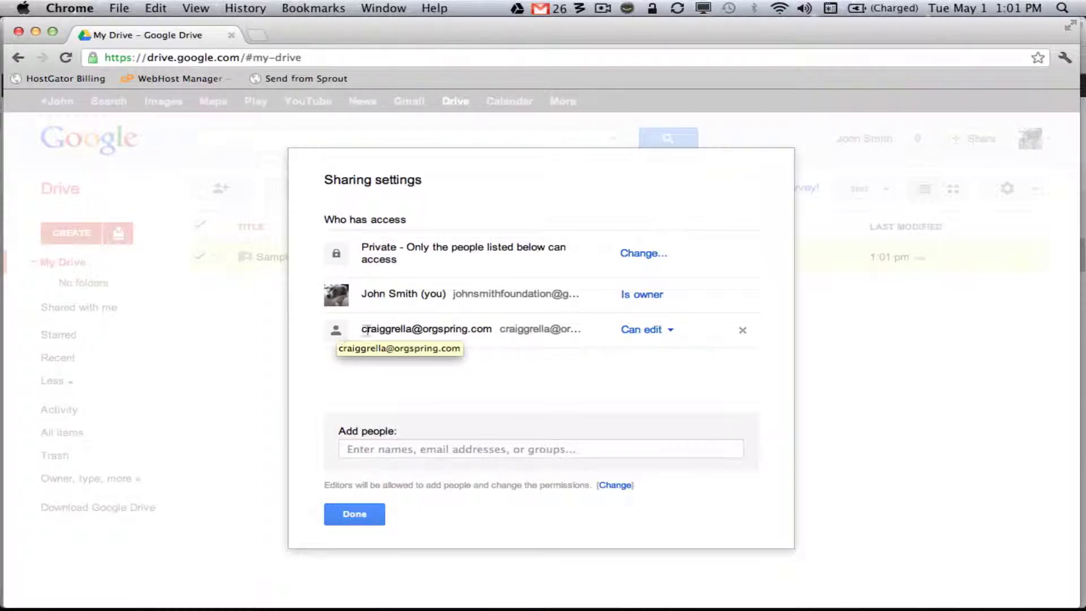
click(362, 514)
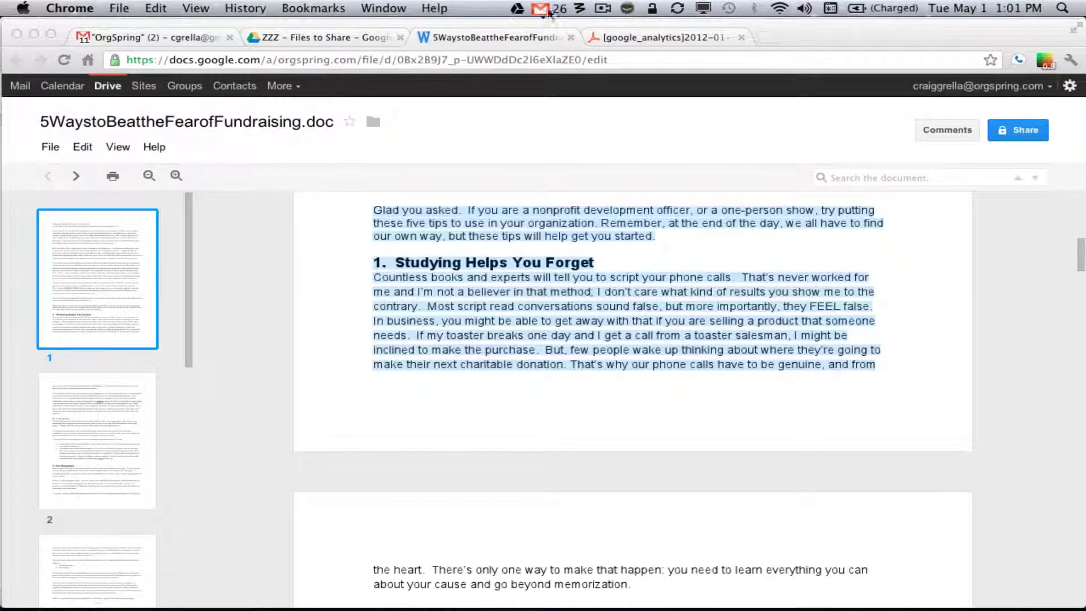
Close the fundraising document and Google Analytics PDF, then list the items shared with this account
click(571, 37)
click(572, 37)
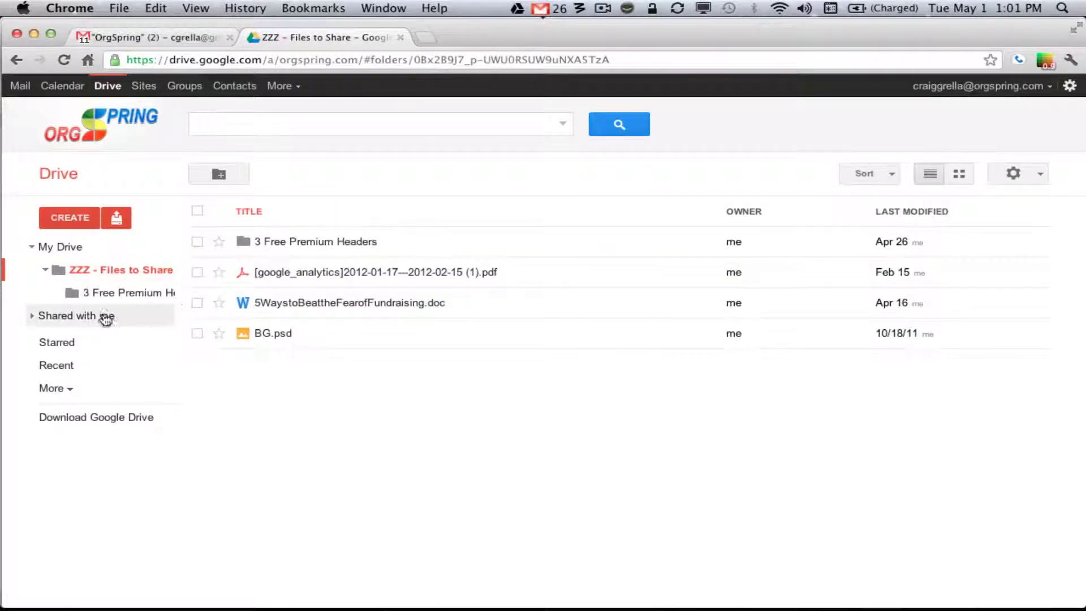
click(67, 316)
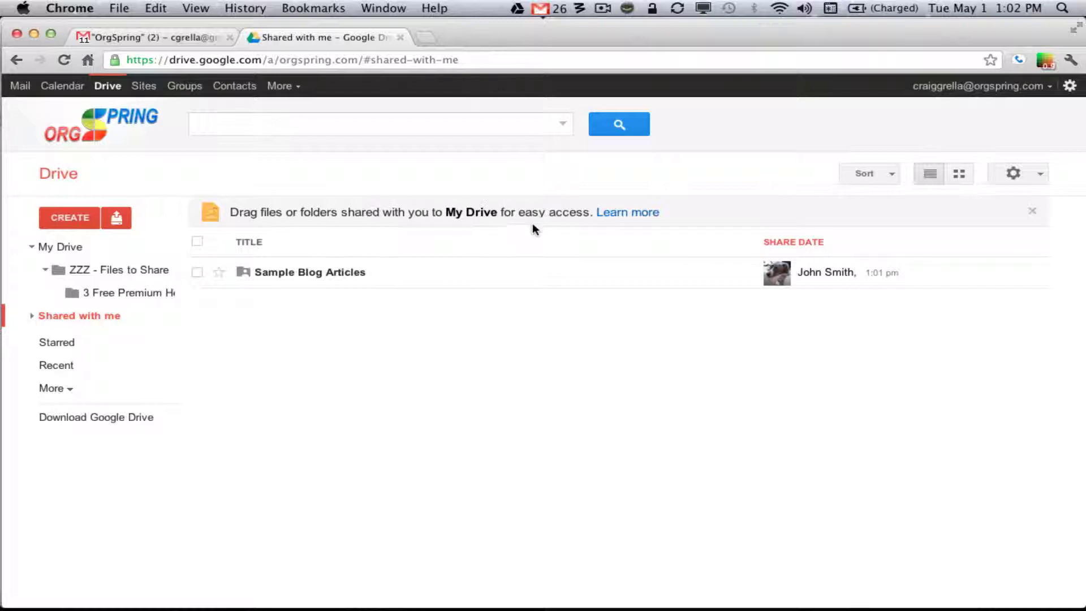
Drag the Sample Blog Articles folder into My Drive, then expand the Shared with me and More sections
click(196, 272)
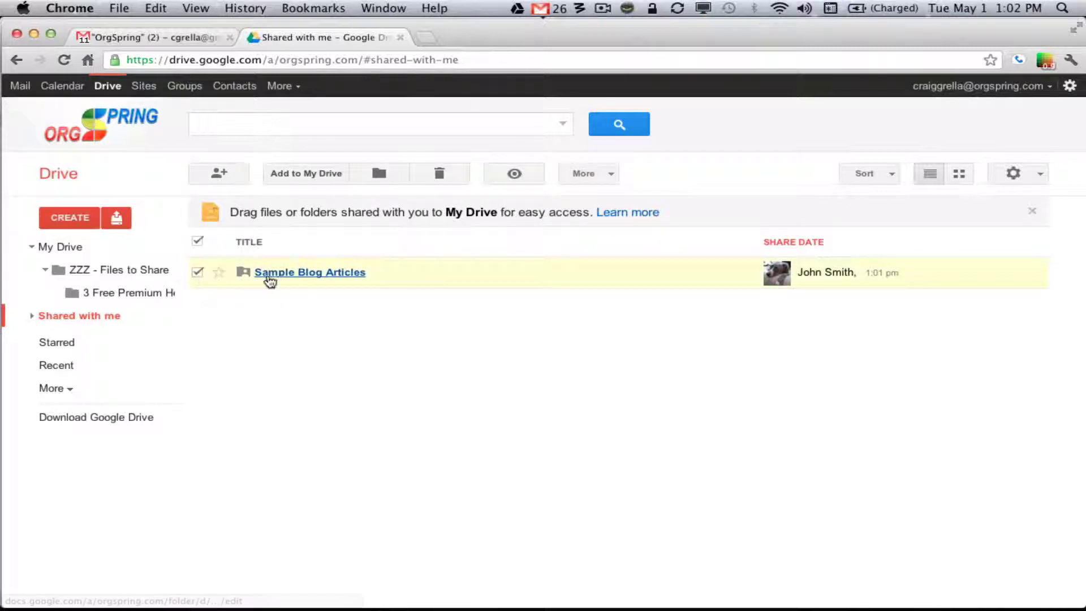
drag(271, 285, 68, 248)
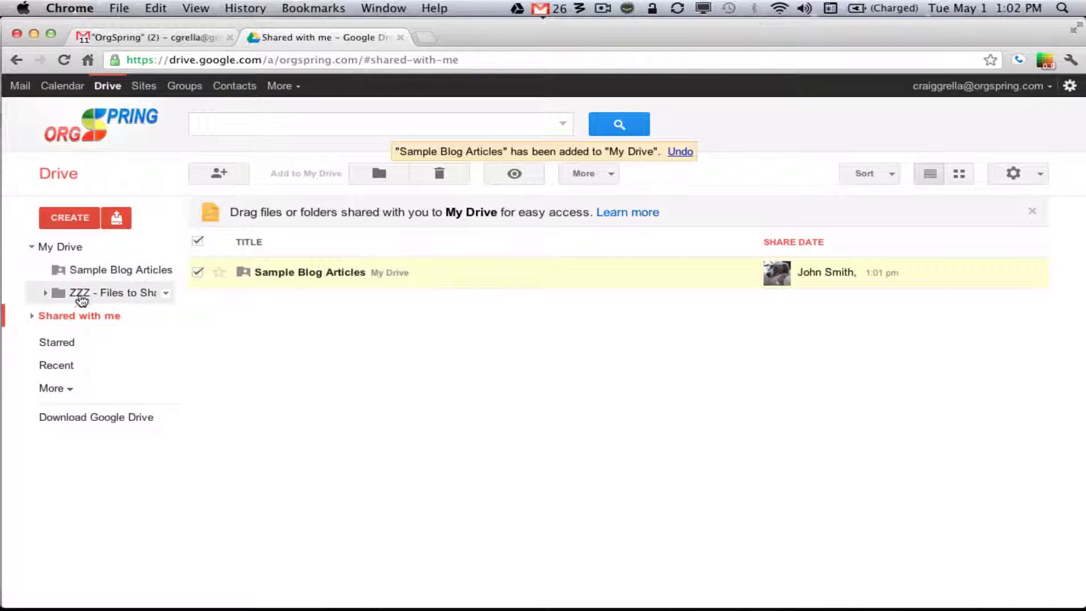
click(32, 315)
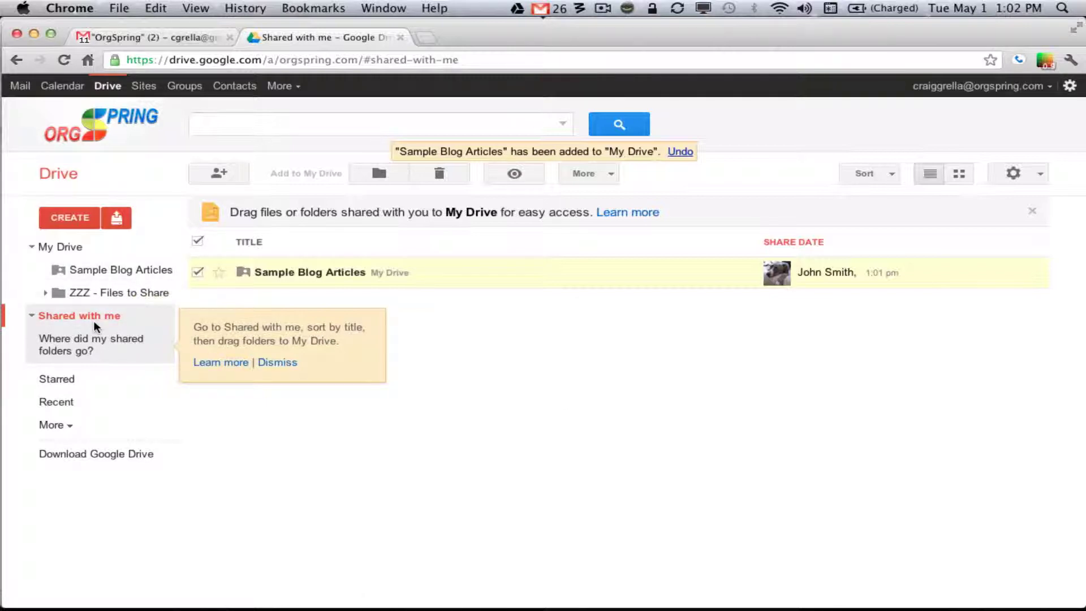
click(73, 428)
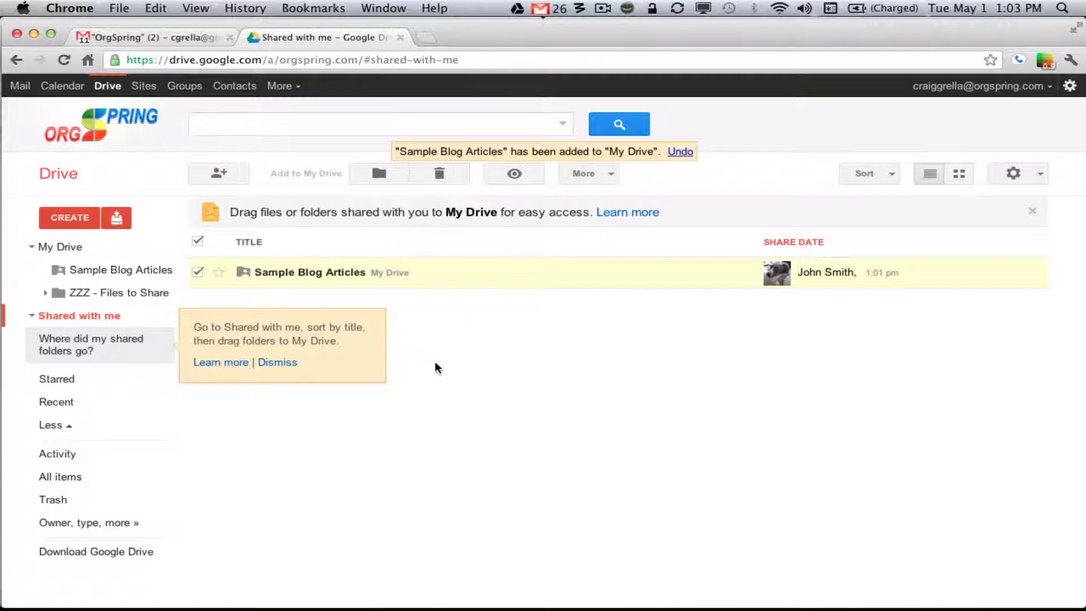
Open A Great New Blog Post in Sample Blog Articles and show its viewers and chat list
click(276, 363)
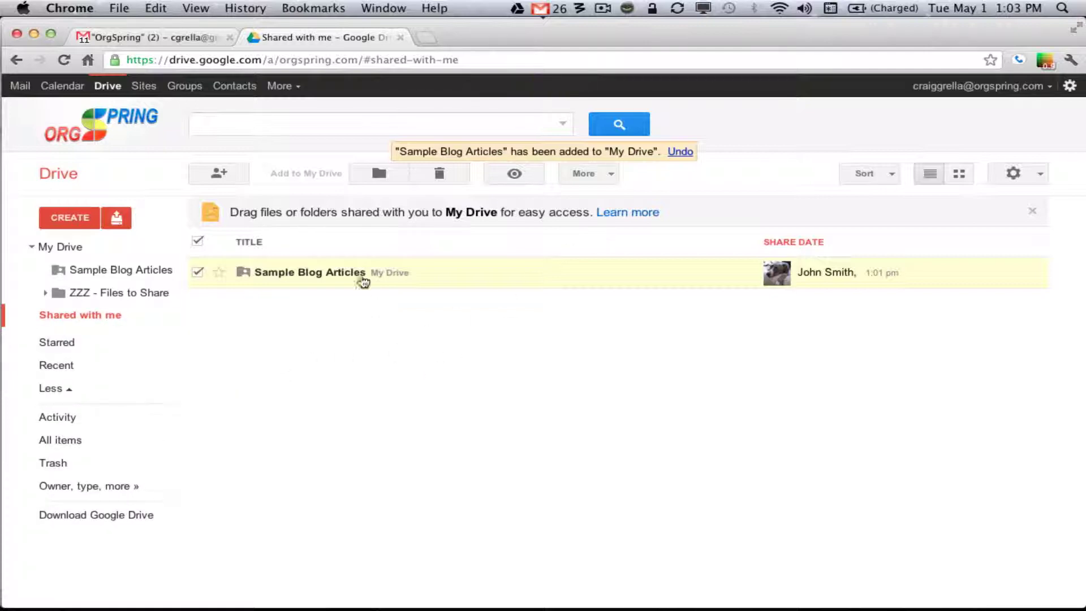
click(308, 273)
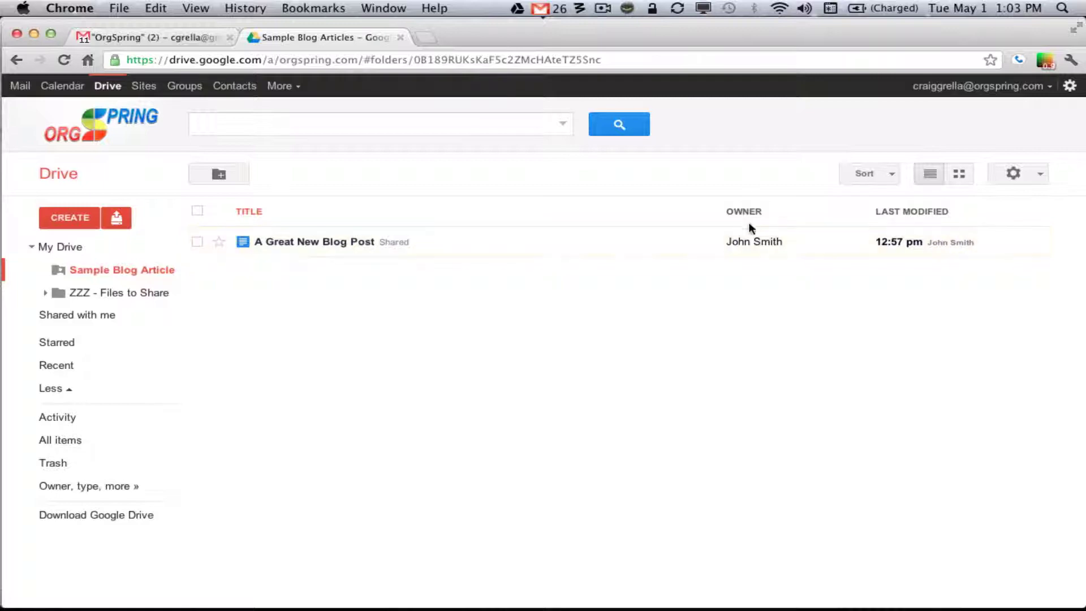
click(303, 246)
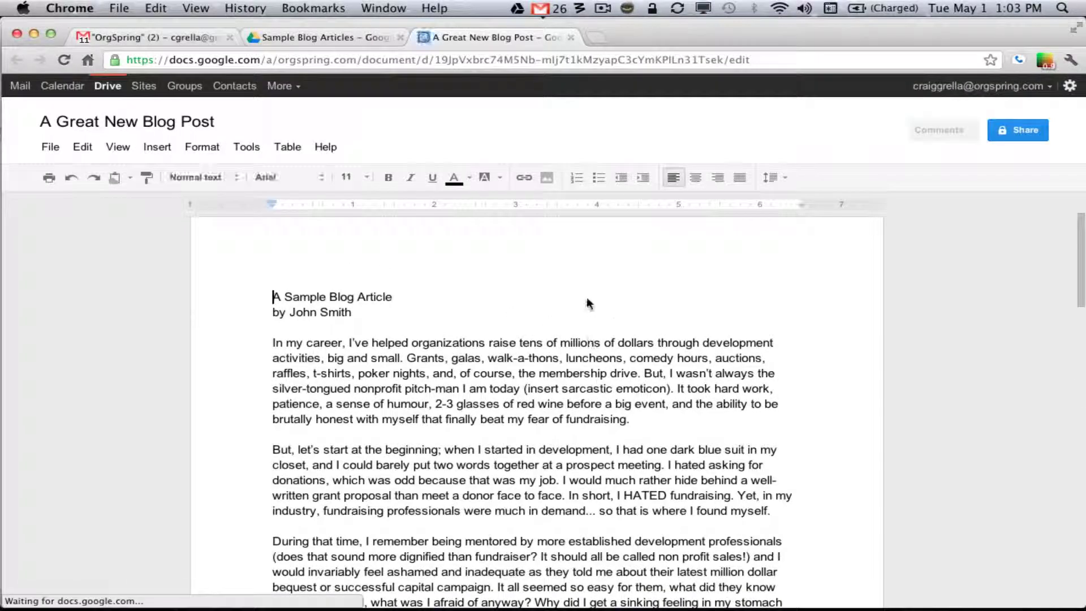
scroll(586, 296, down, 5)
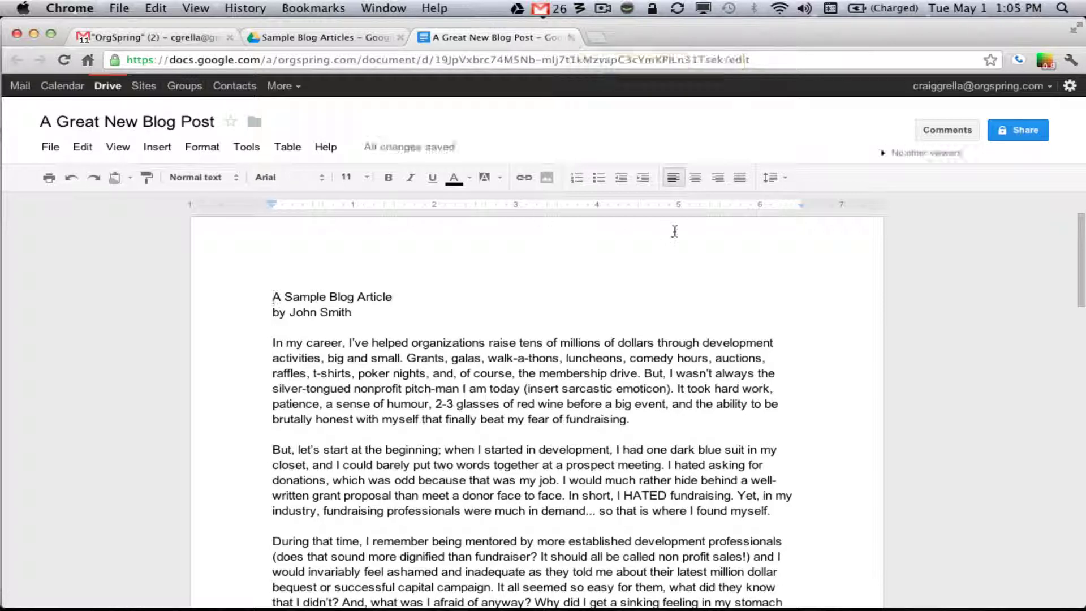
click(882, 158)
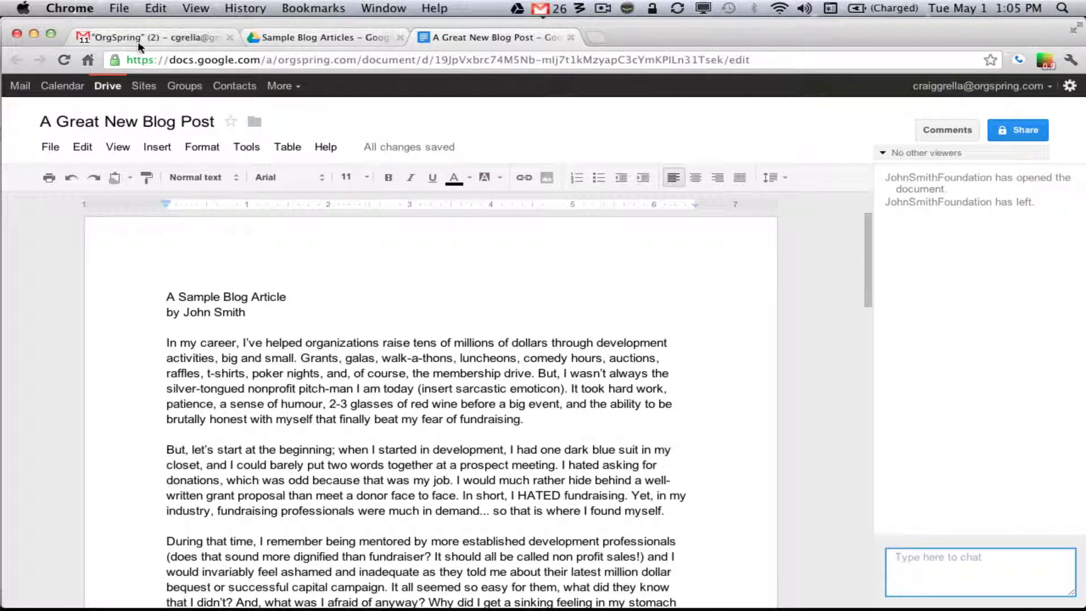
Tile the blog post window on the right half and the second account's Drive window on the left
mouse_move(52, 34)
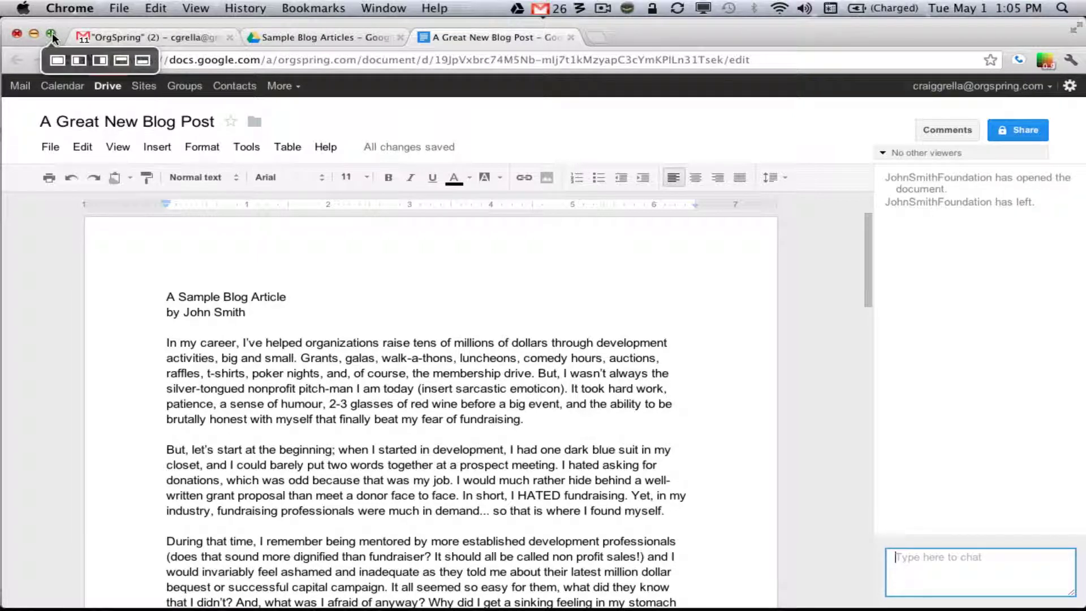
click(99, 62)
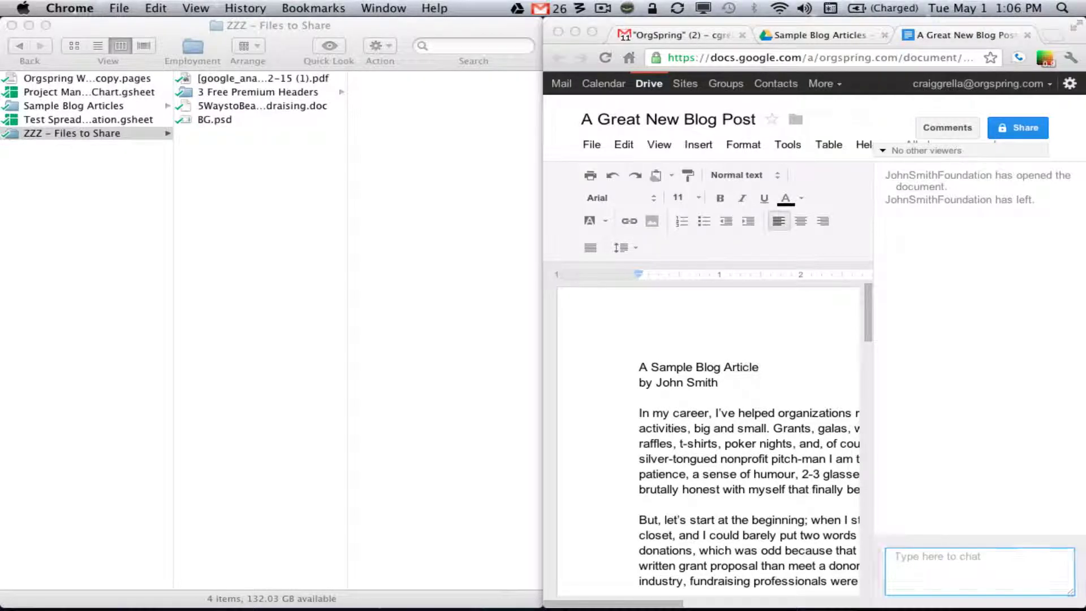
drag(0, 43, 333, 30)
mouse_move(55, 33)
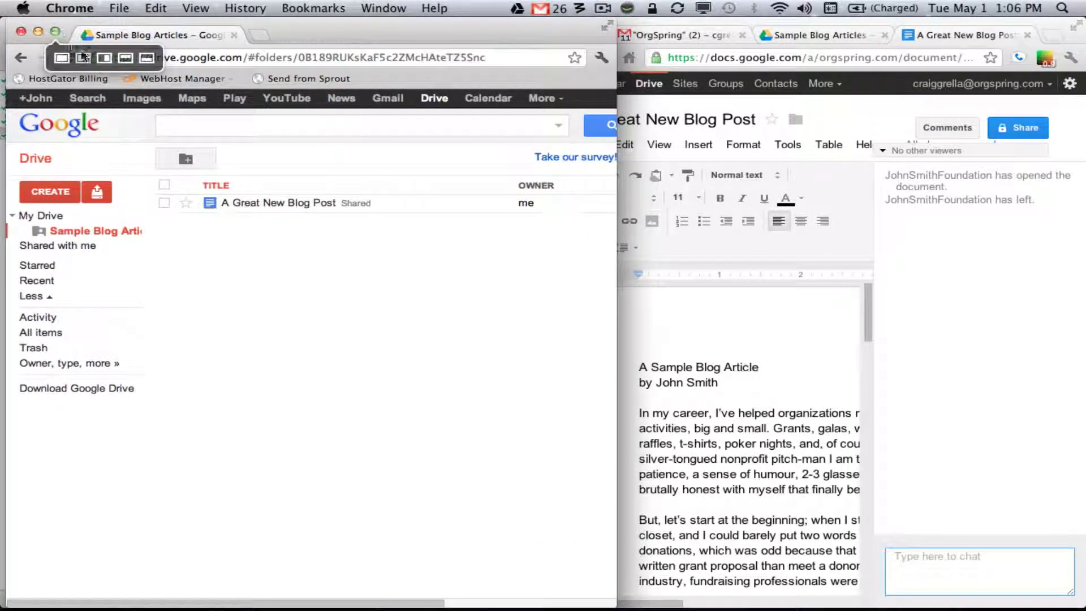
click(86, 58)
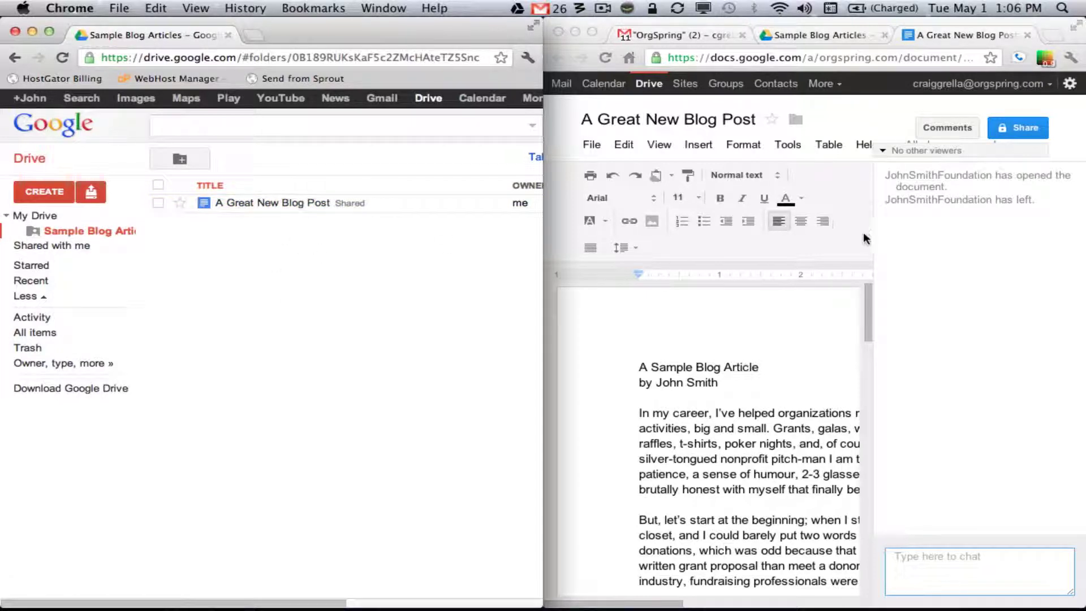
Open A Great New Blog Post as the second account and toggle the original document's viewers panel
click(256, 204)
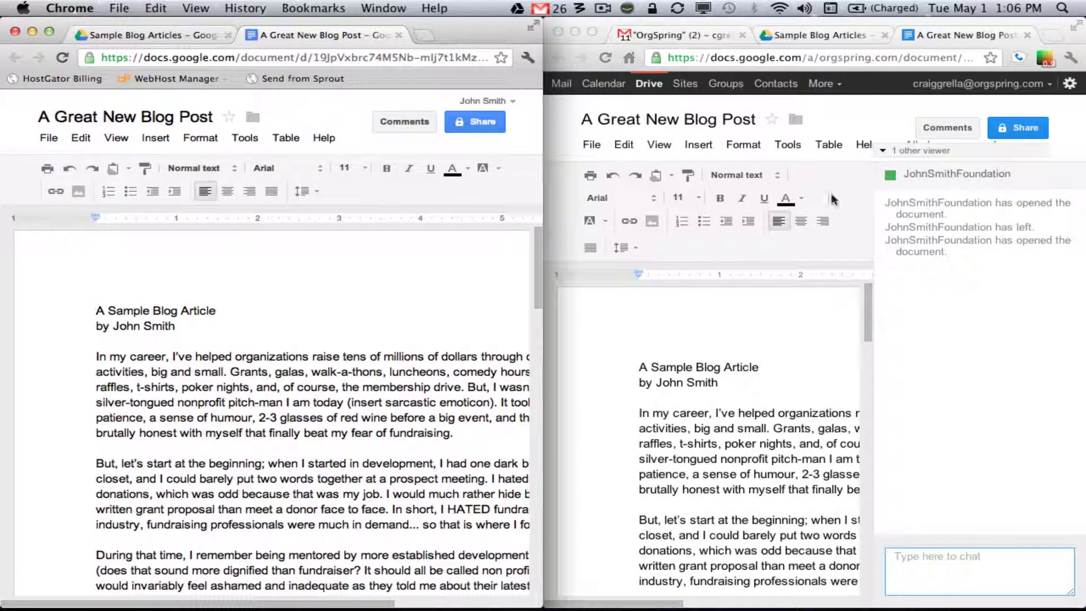
click(740, 331)
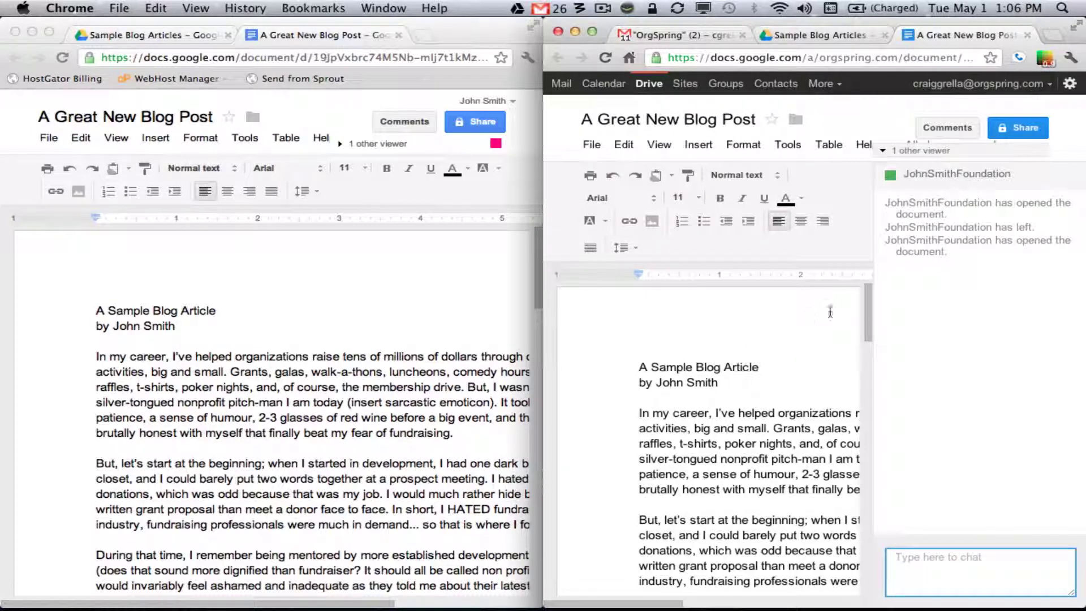
click(885, 152)
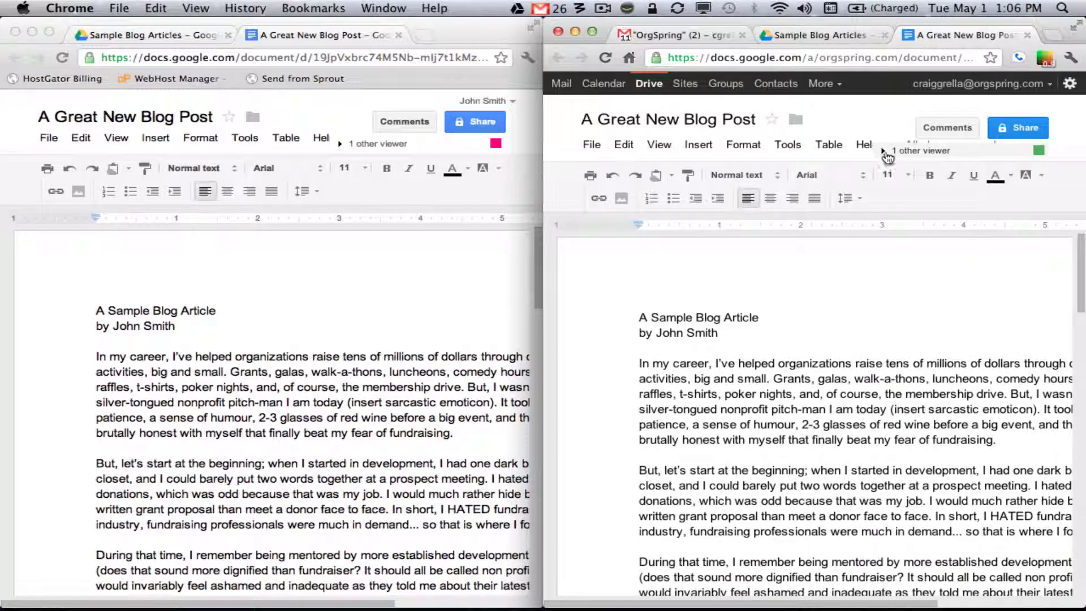
click(885, 153)
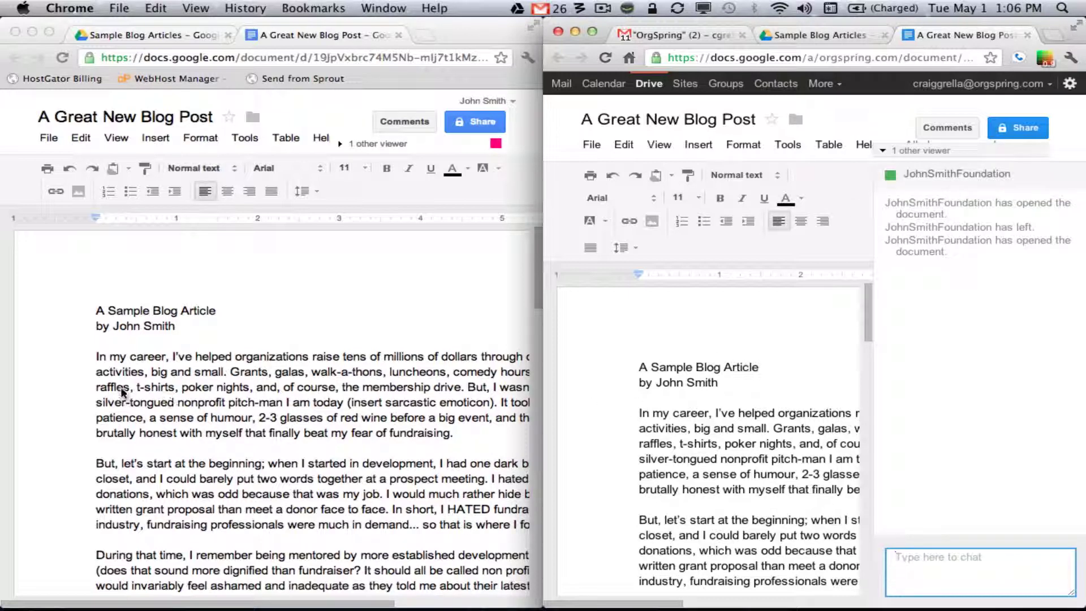
Place the cursor and select text, ending on 't-shirts', in the second account's document to show live cursors
click(99, 343)
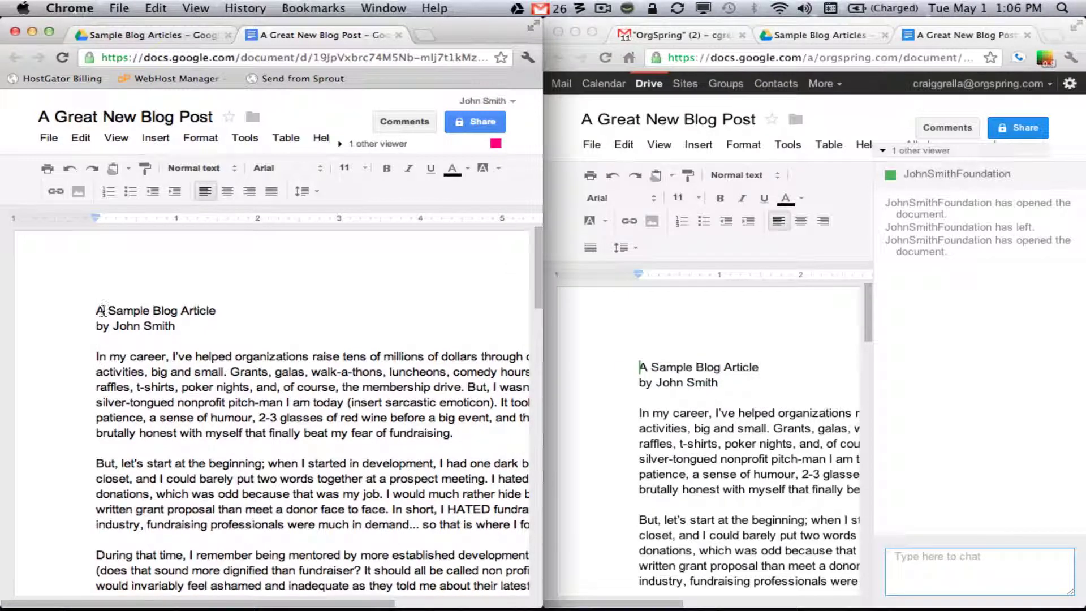
click(100, 358)
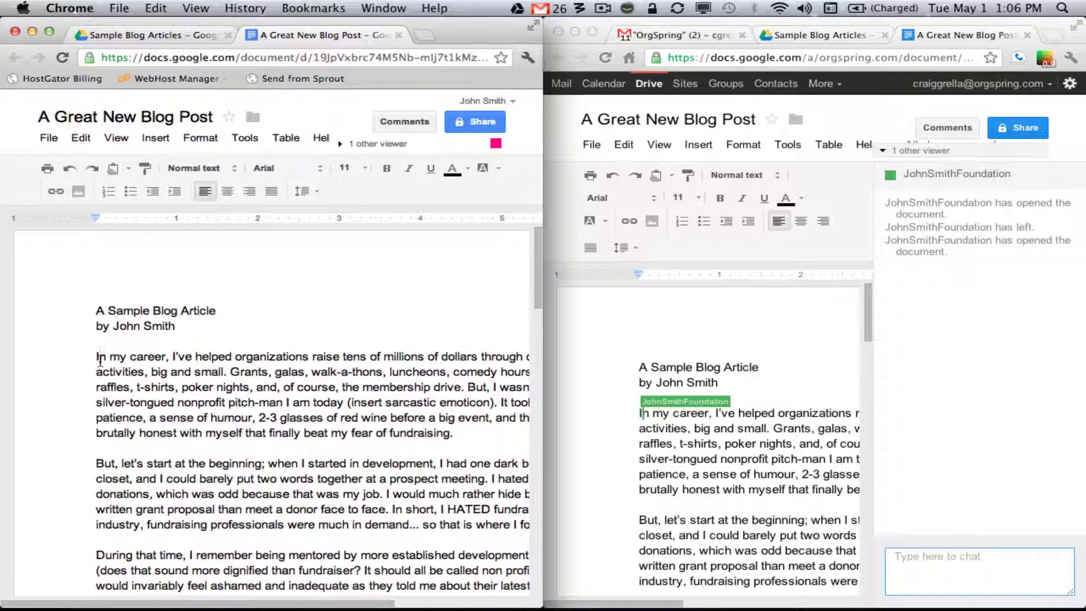
click(105, 402)
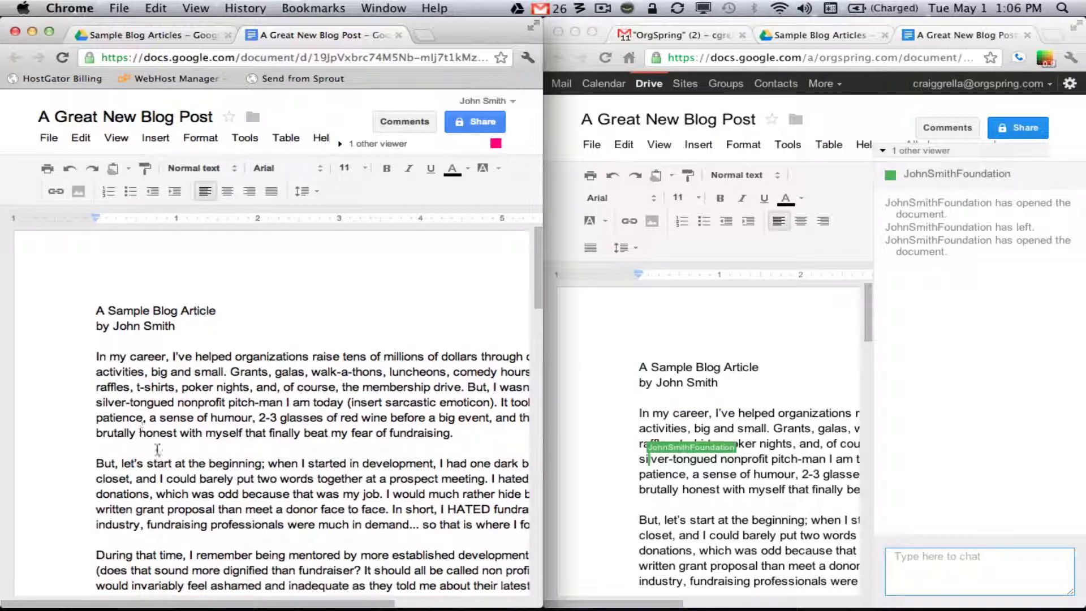
drag(146, 434, 300, 437)
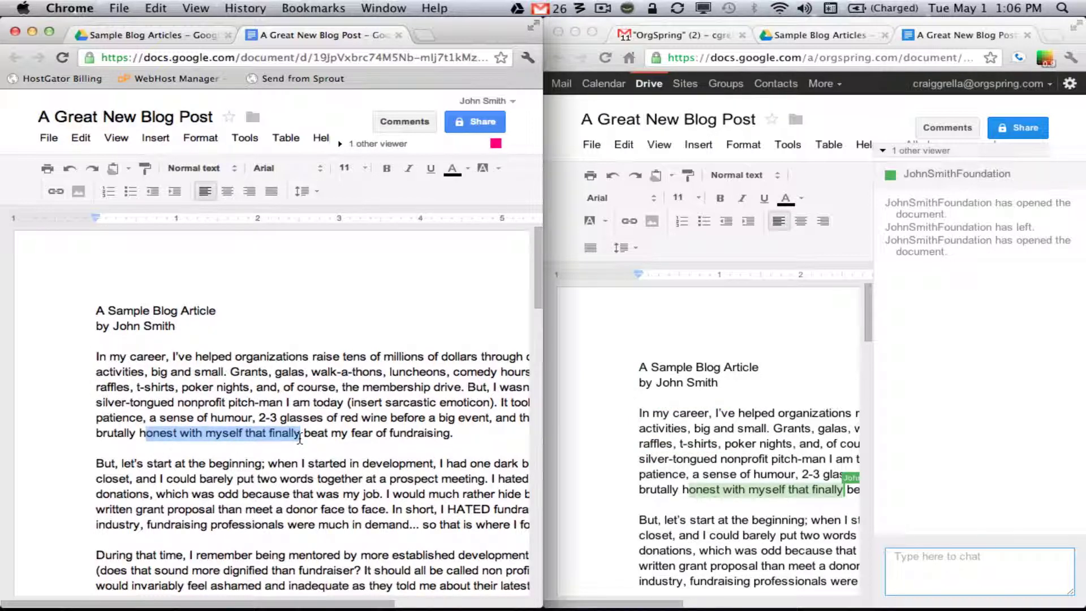
drag(136, 387, 176, 388)
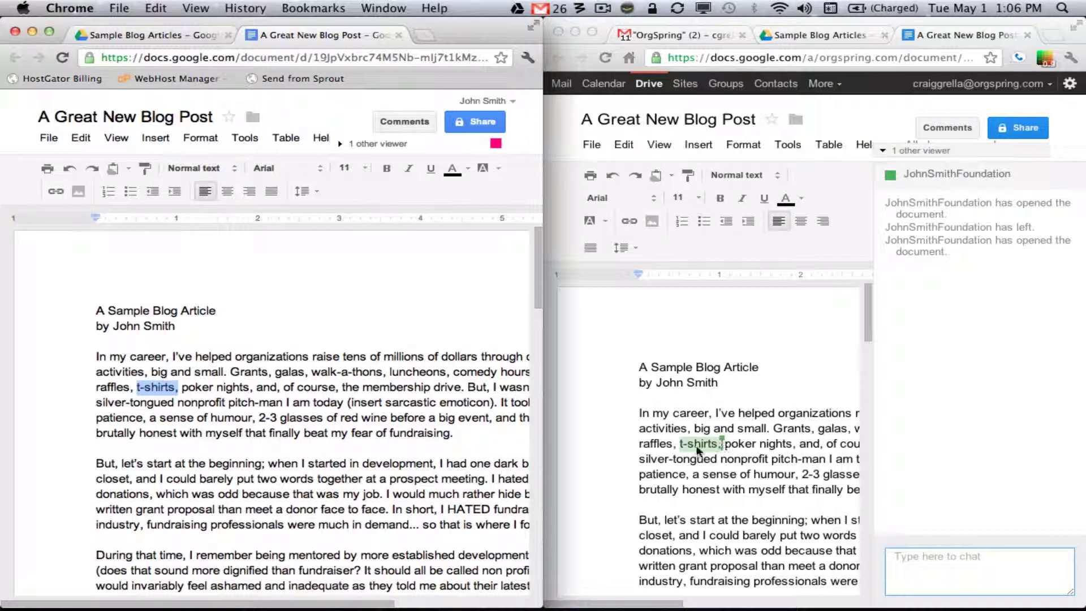
click(732, 485)
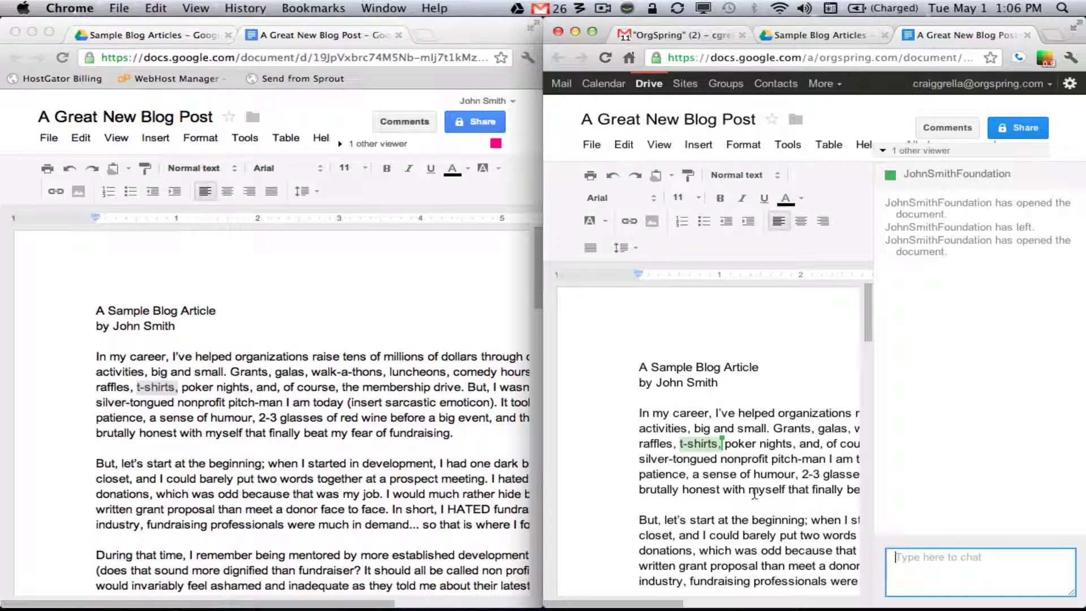
click(406, 374)
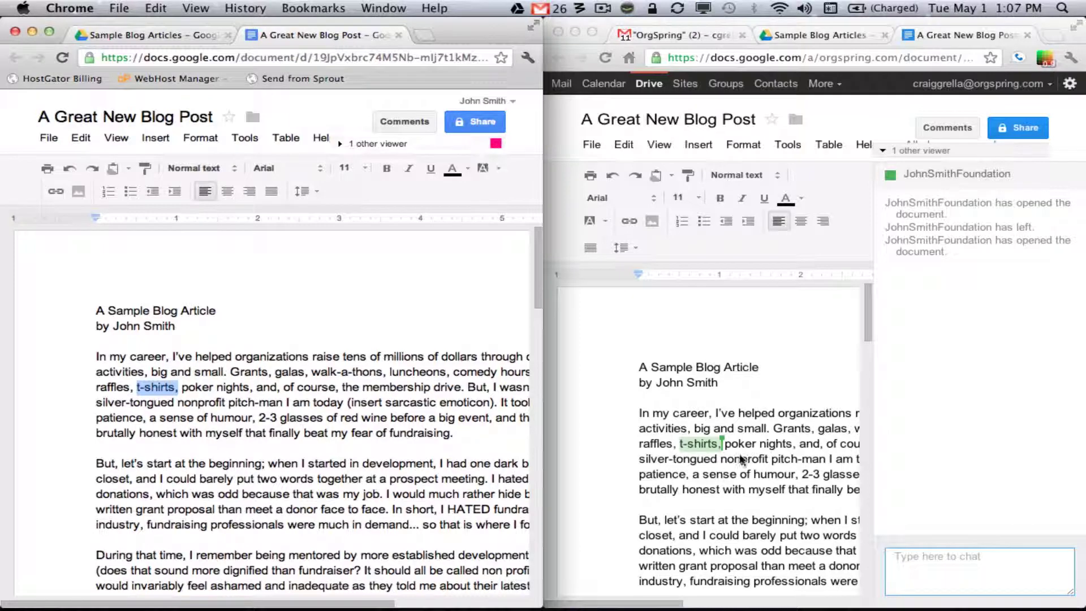
click(889, 153)
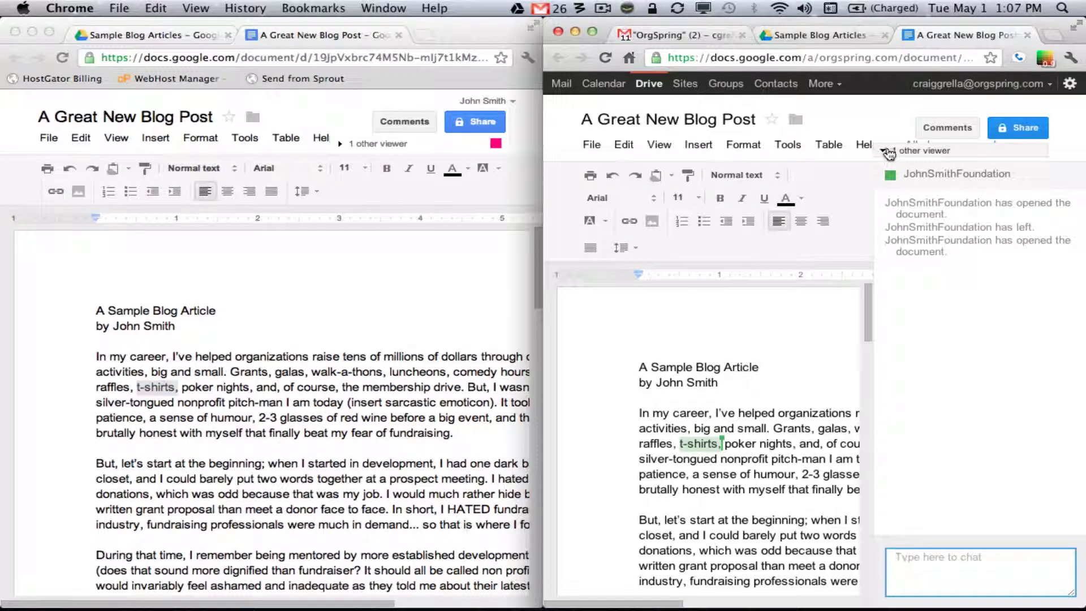
click(884, 151)
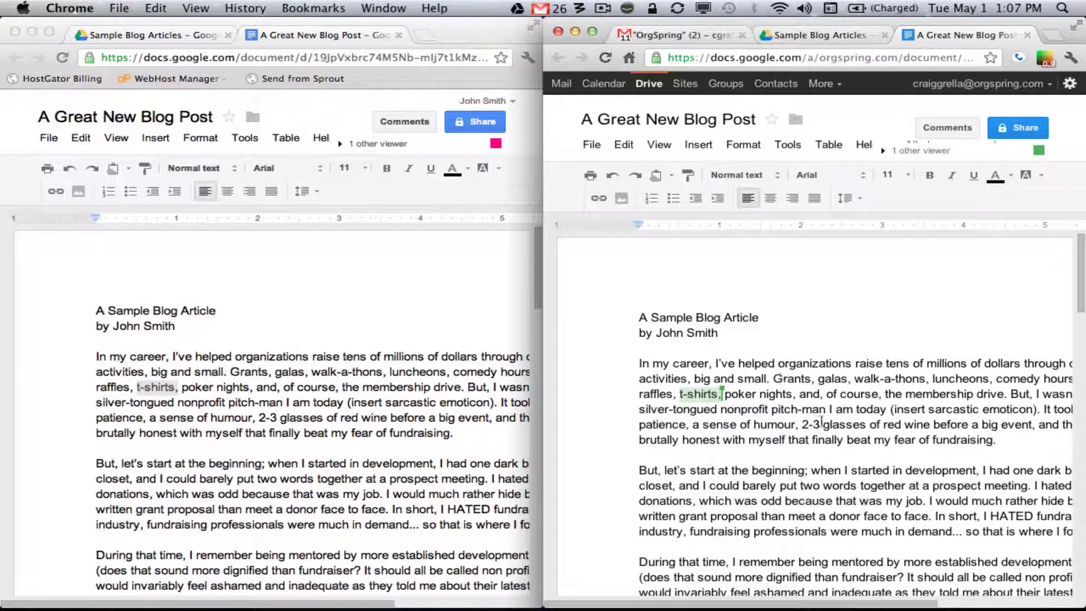
Delete 'humour, 2-3' from the first paragraph in the original account's document
click(747, 430)
drag(754, 424, 821, 424)
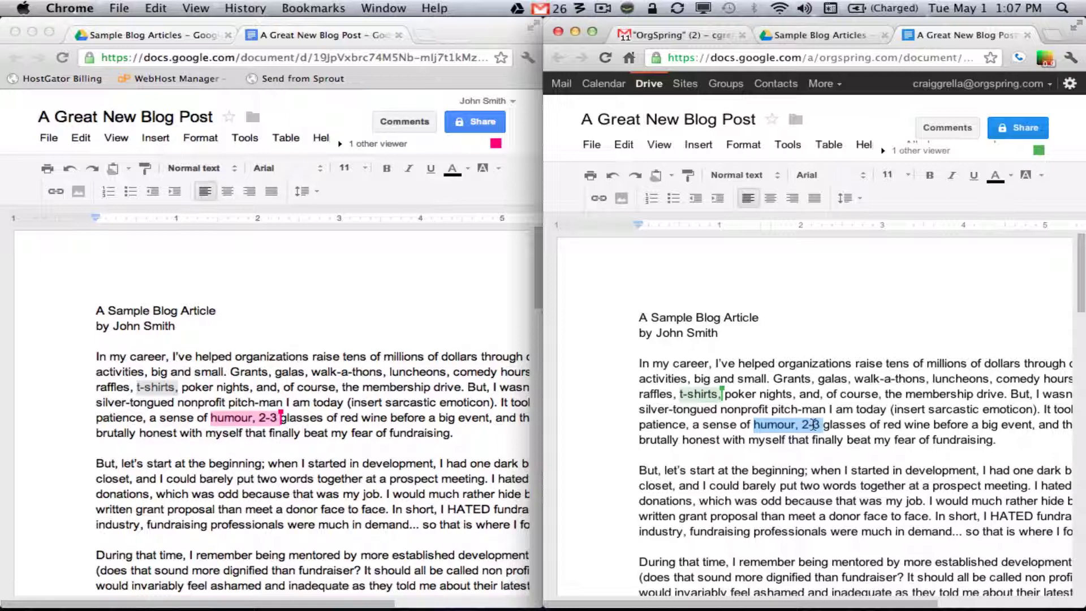
click(813, 425)
drag(823, 425, 755, 425)
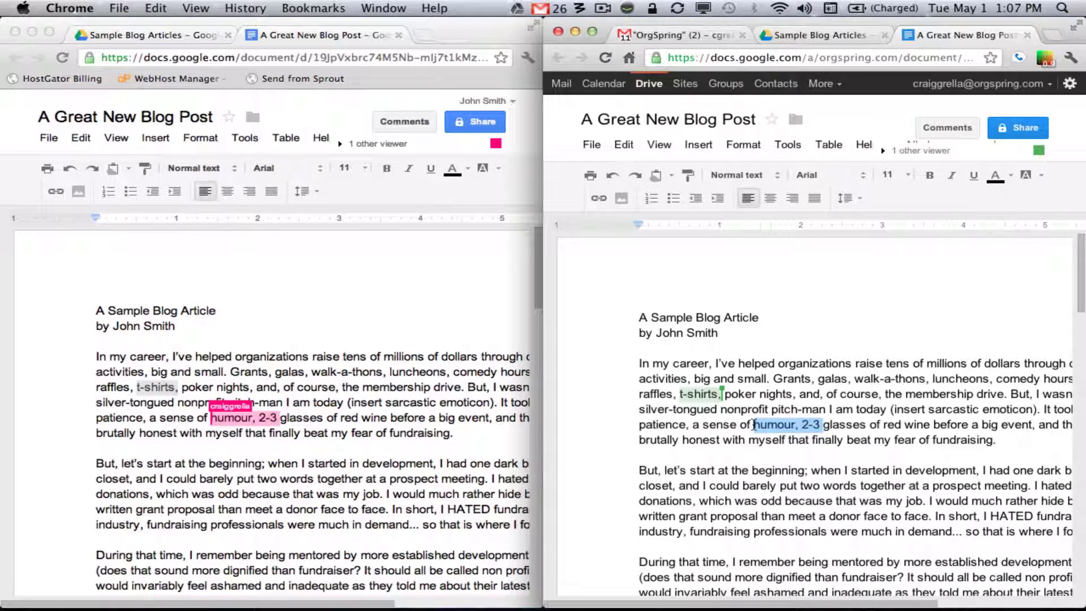
key(BackSpace)
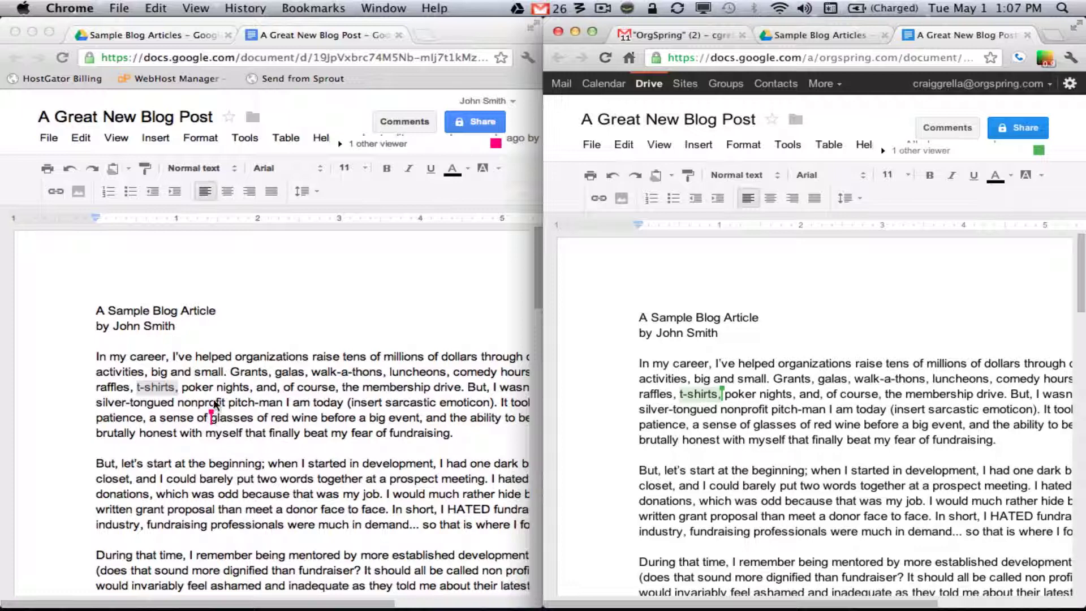
Delete 't-shirts,' in the other account's document, then open the viewers and chat list
click(189, 391)
double_click(158, 388)
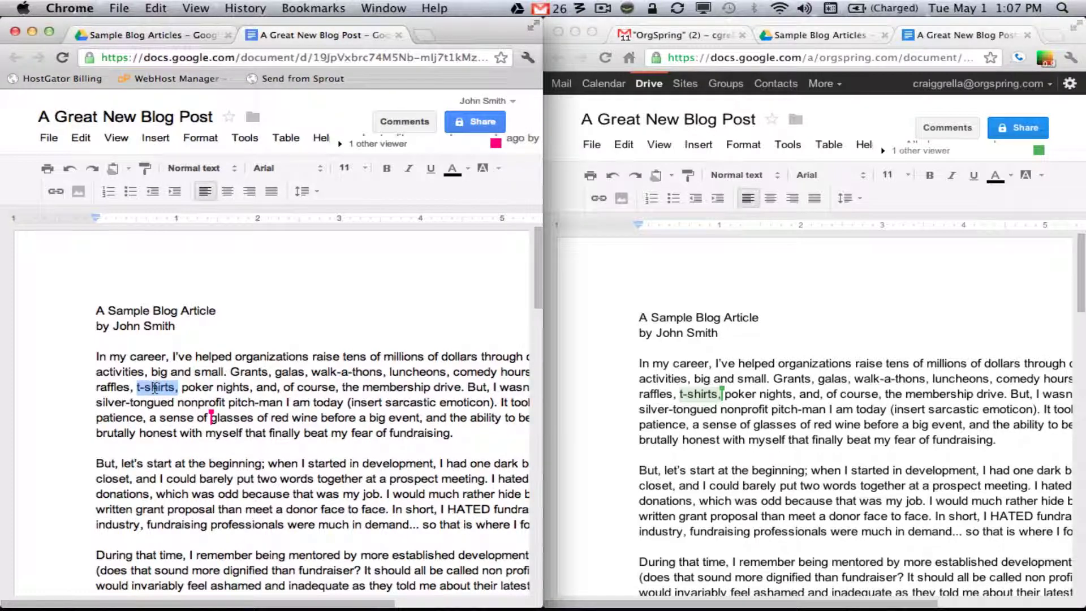
key(BackSpace)
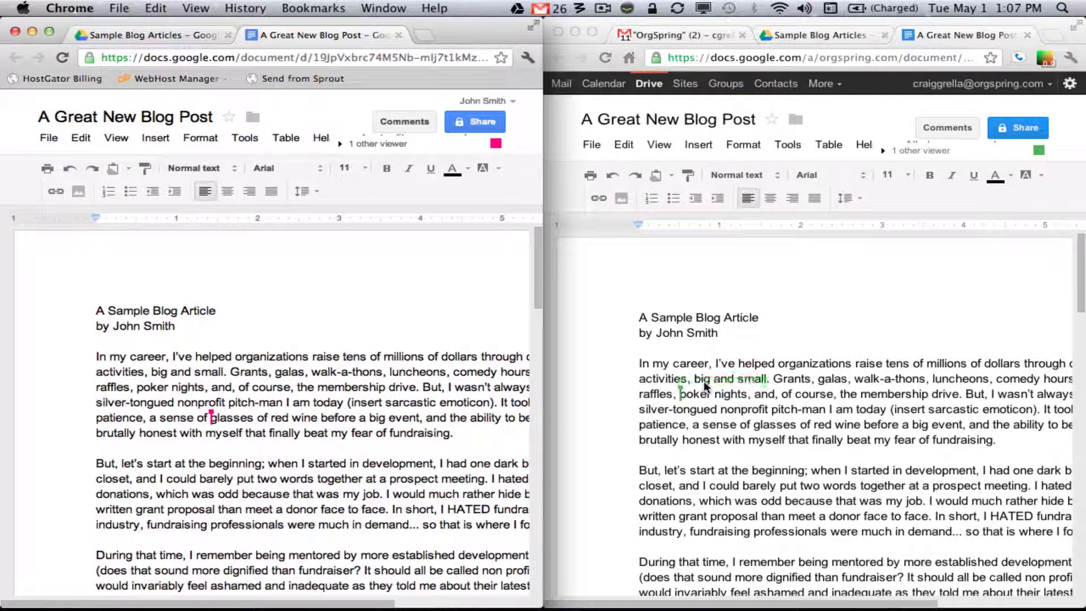
click(884, 155)
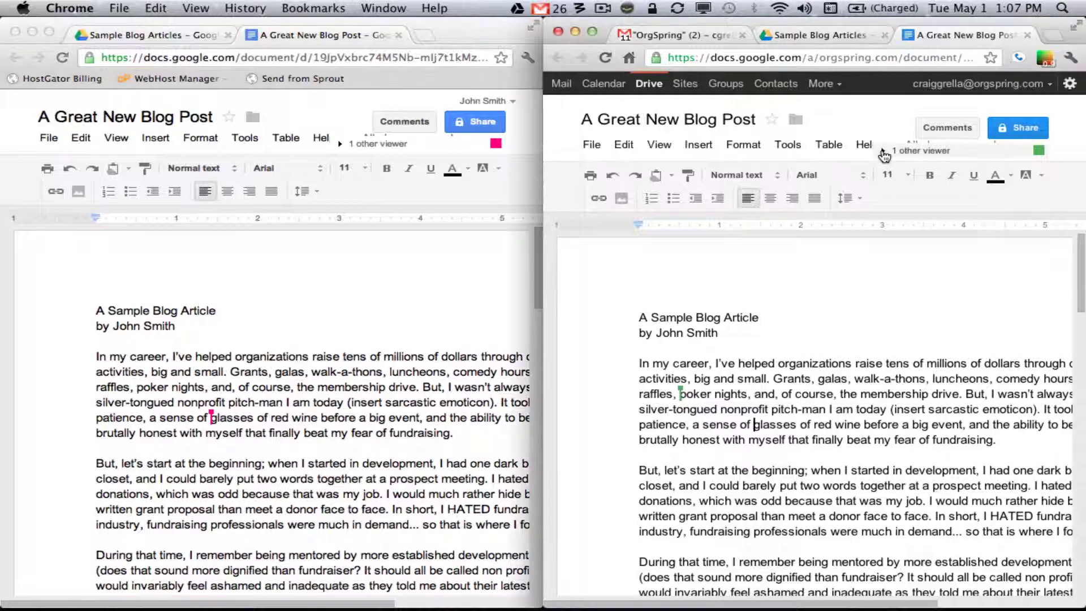
click(884, 155)
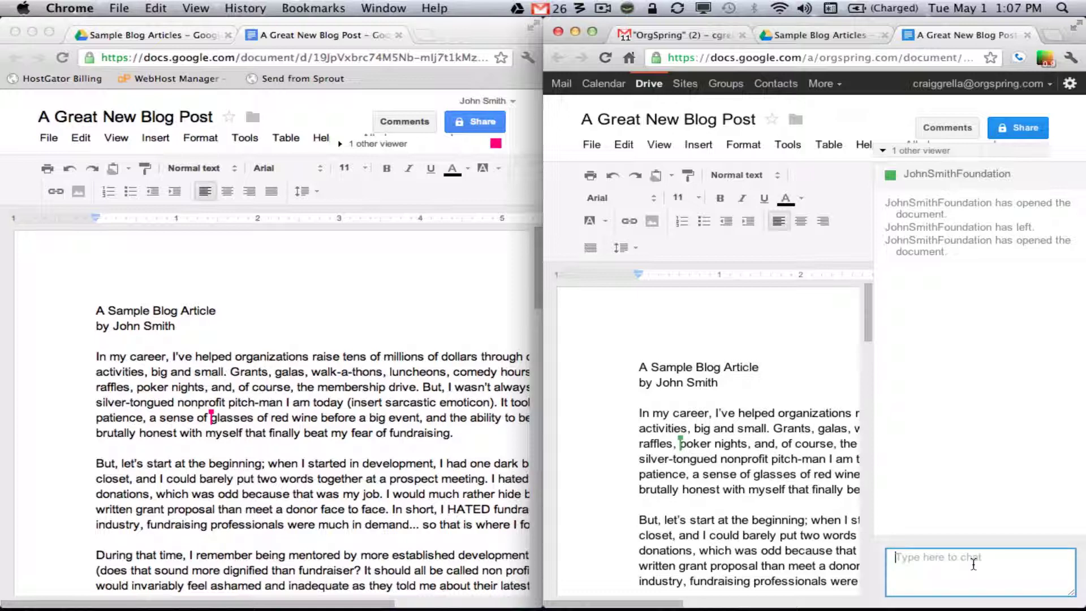
Send 'hey, why did you delete that?' in chat and reply 'sorry, my mistake' from the other account
text(hey, why did you delete that?)
key(Return)
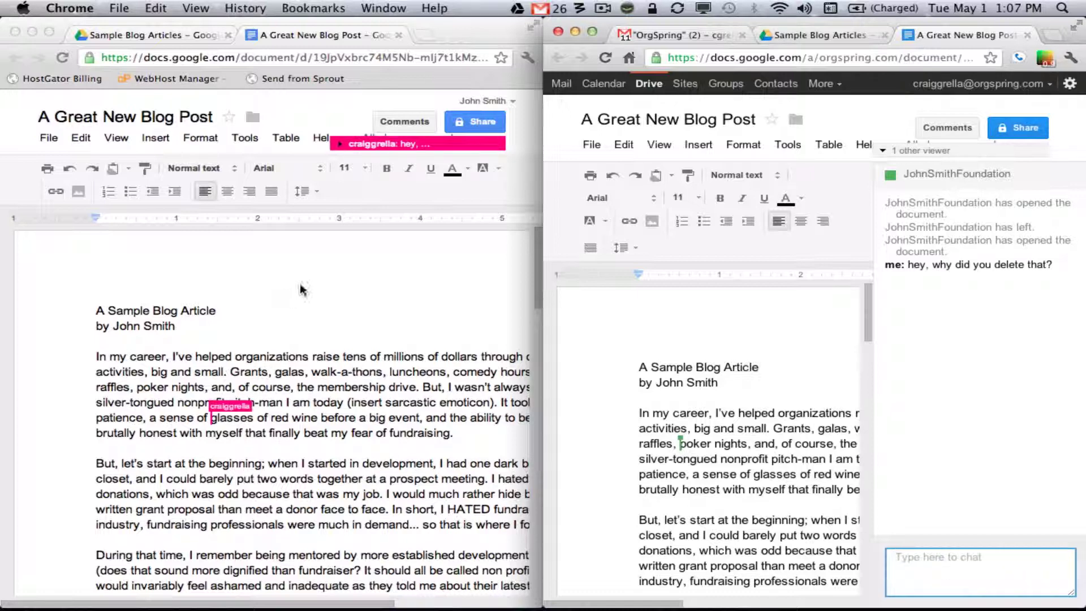
click(349, 146)
click(342, 146)
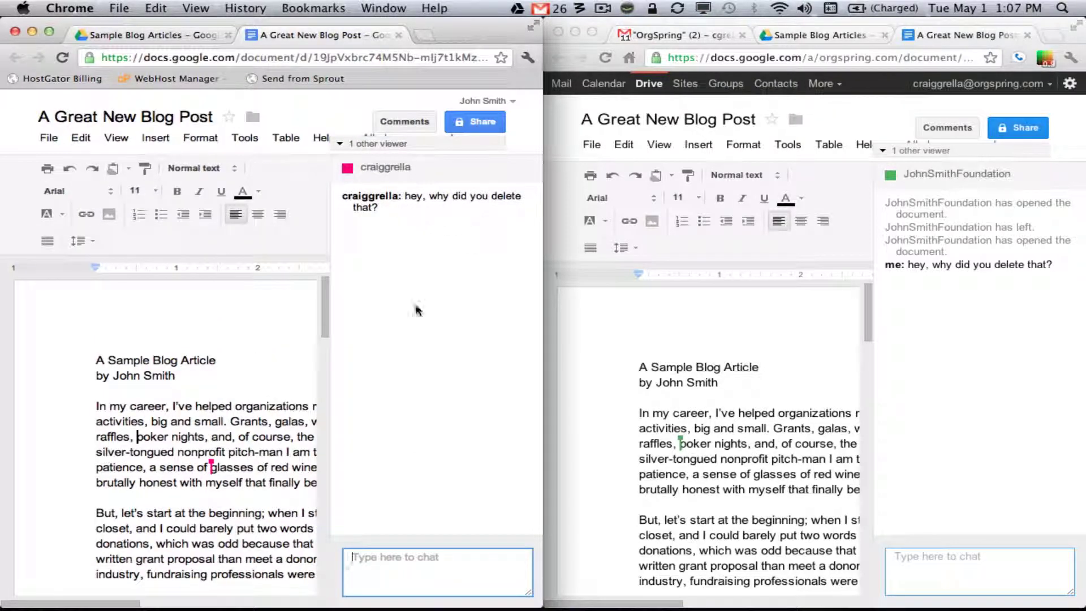
text(sorr)
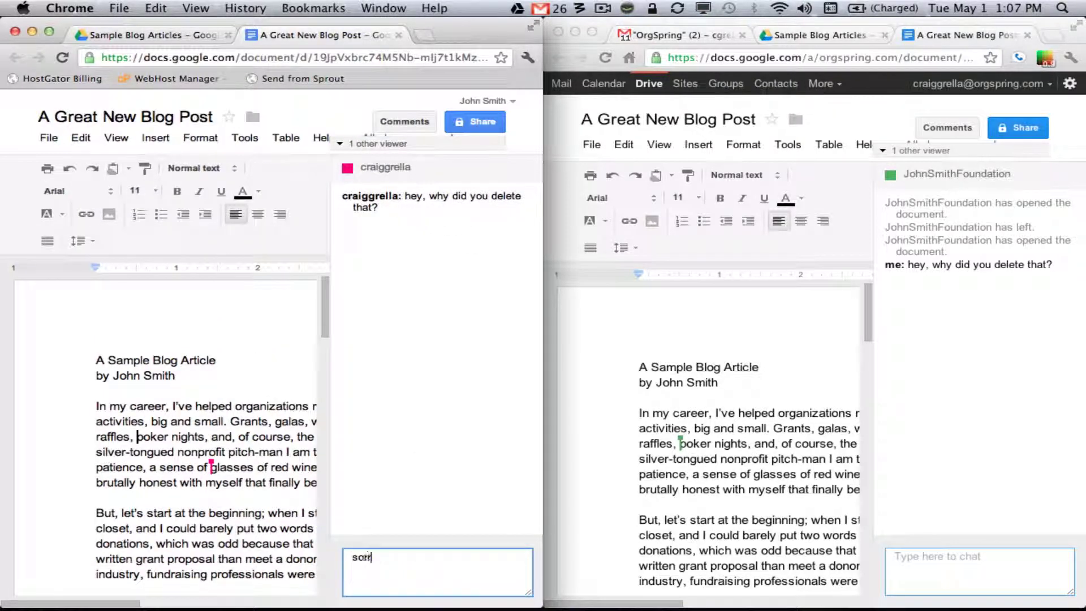
text(y, my mistake)
key(Return)
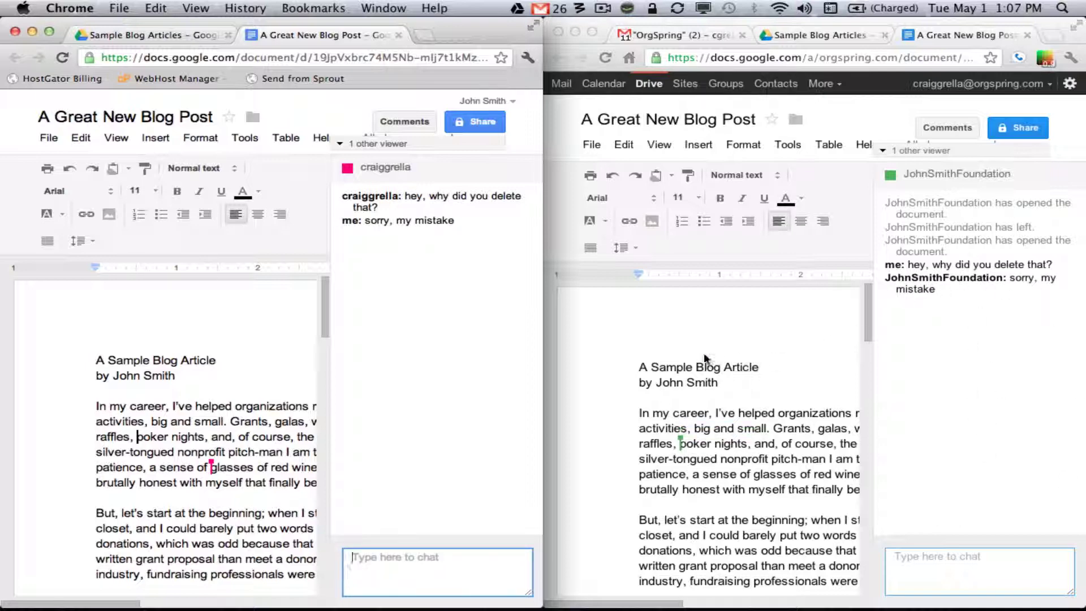
click(591, 145)
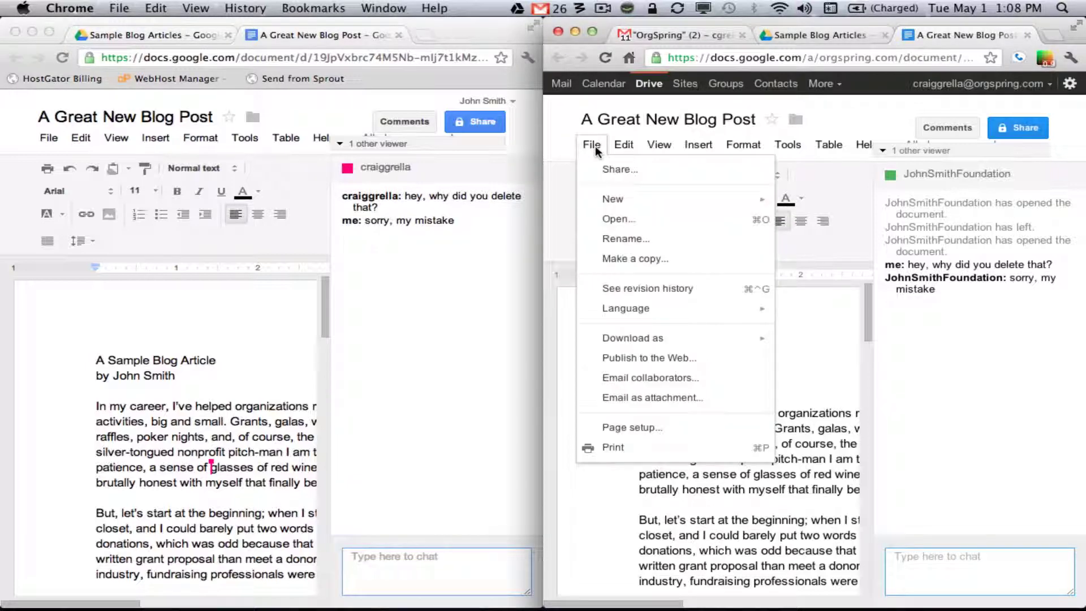
Show the blog post's revision history and maximize the Chrome window to fill the screen
click(645, 288)
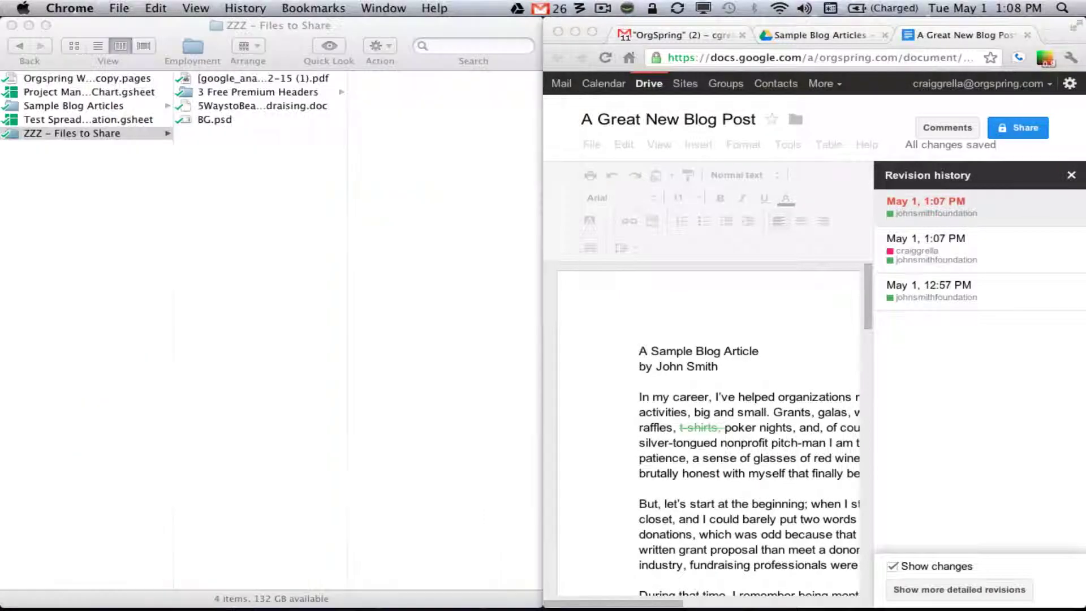
click(593, 32)
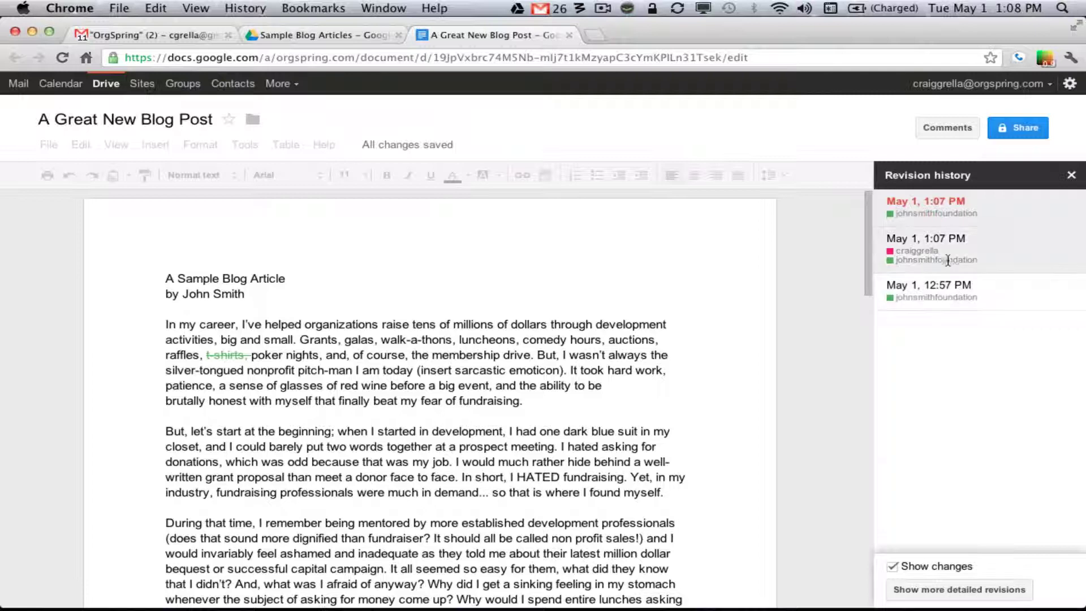
Step through the 12:57 PM and both 1:07 PM revisions, ending on the middle 1:07 PM one
click(941, 291)
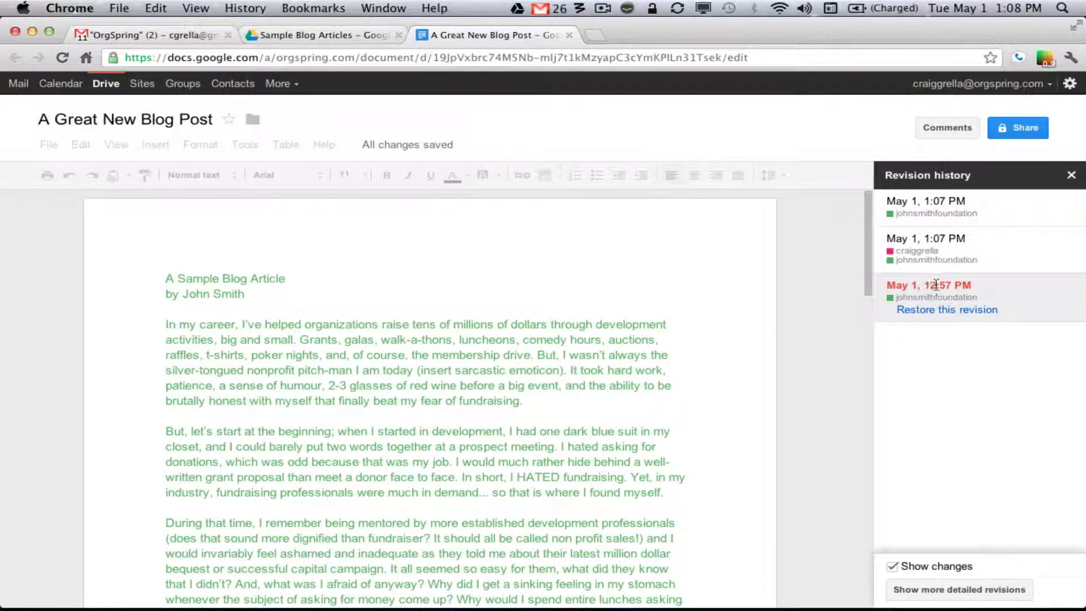
scroll(577, 286, down, 4)
scroll(576, 285, up, 3)
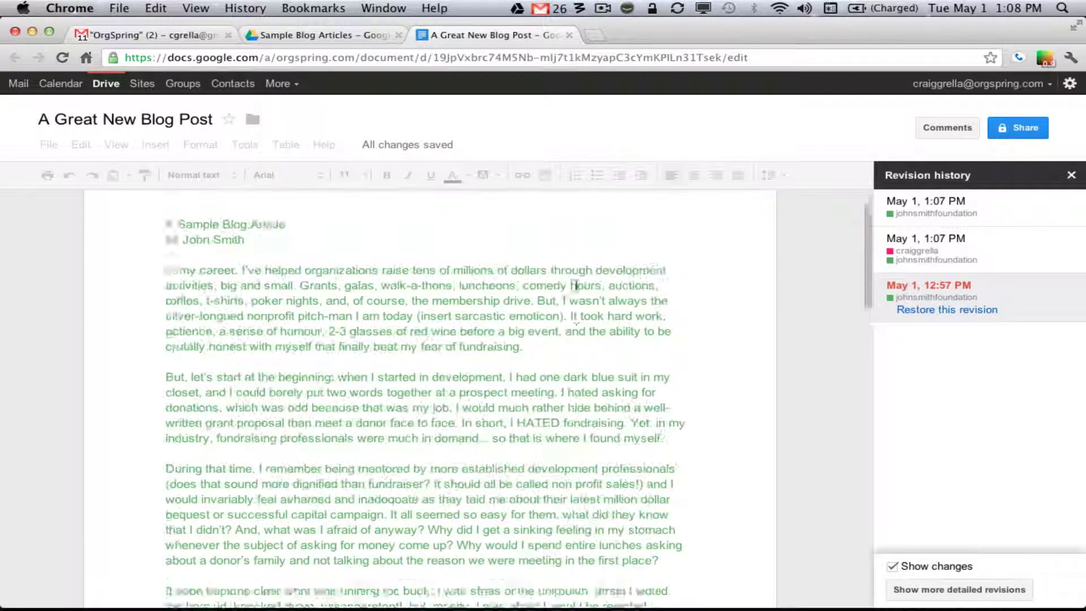
click(922, 256)
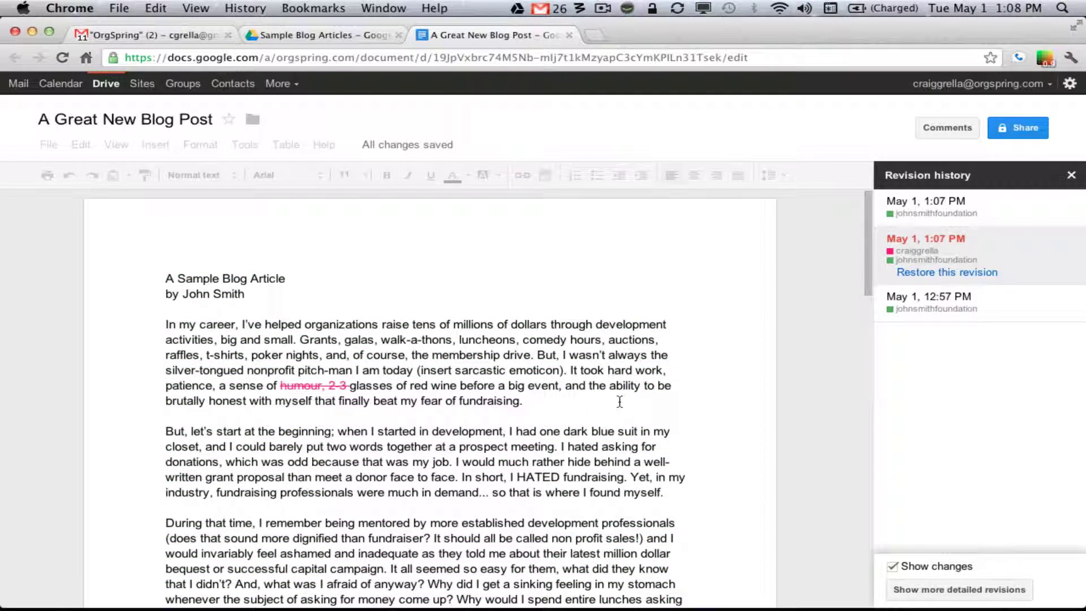
scroll(620, 402, down, 1)
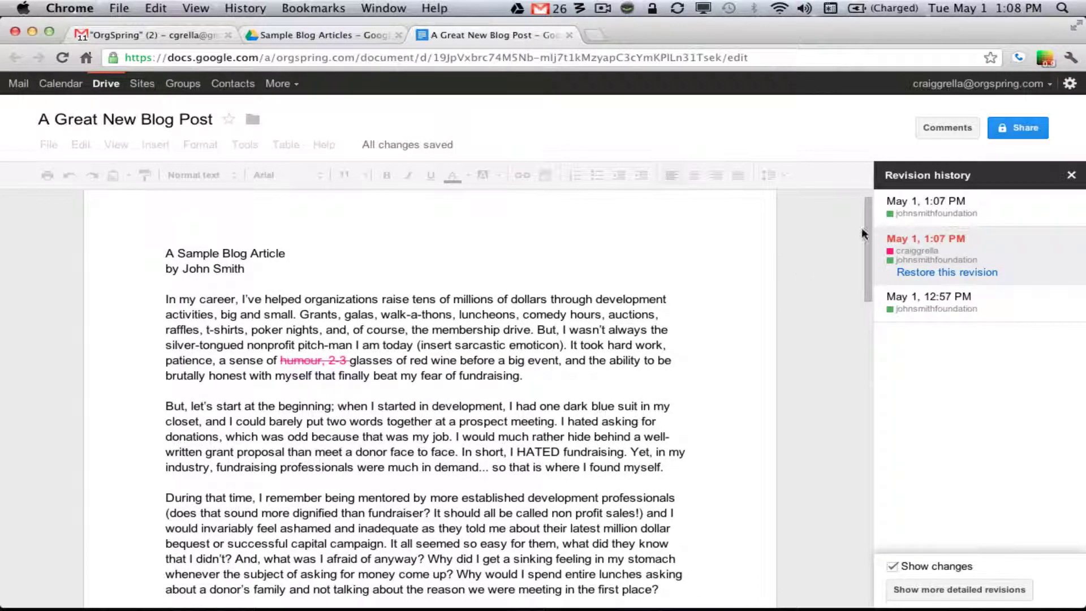
click(921, 207)
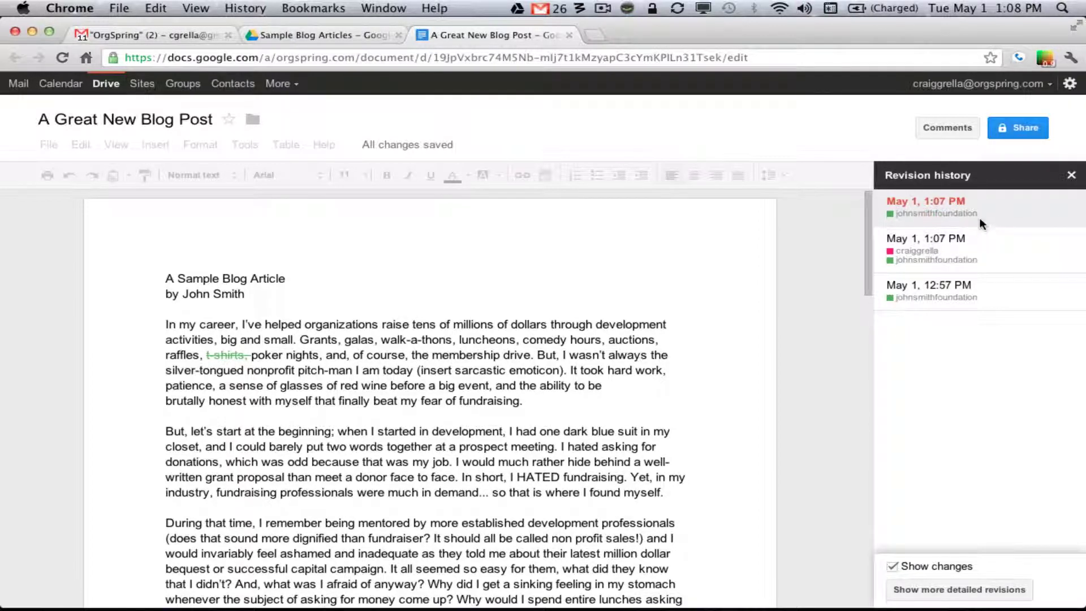
click(943, 294)
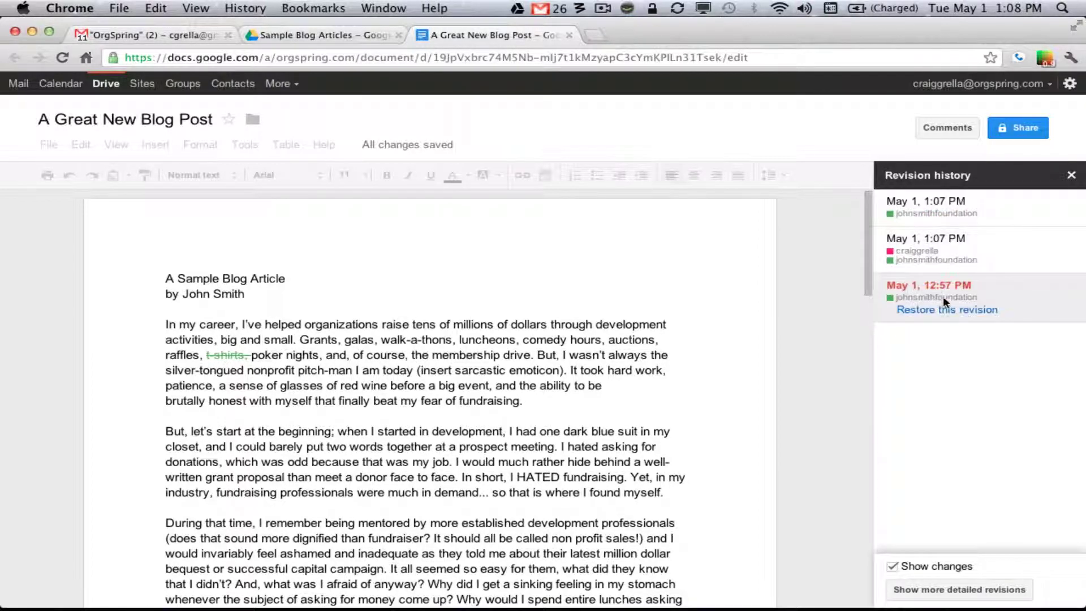
click(974, 274)
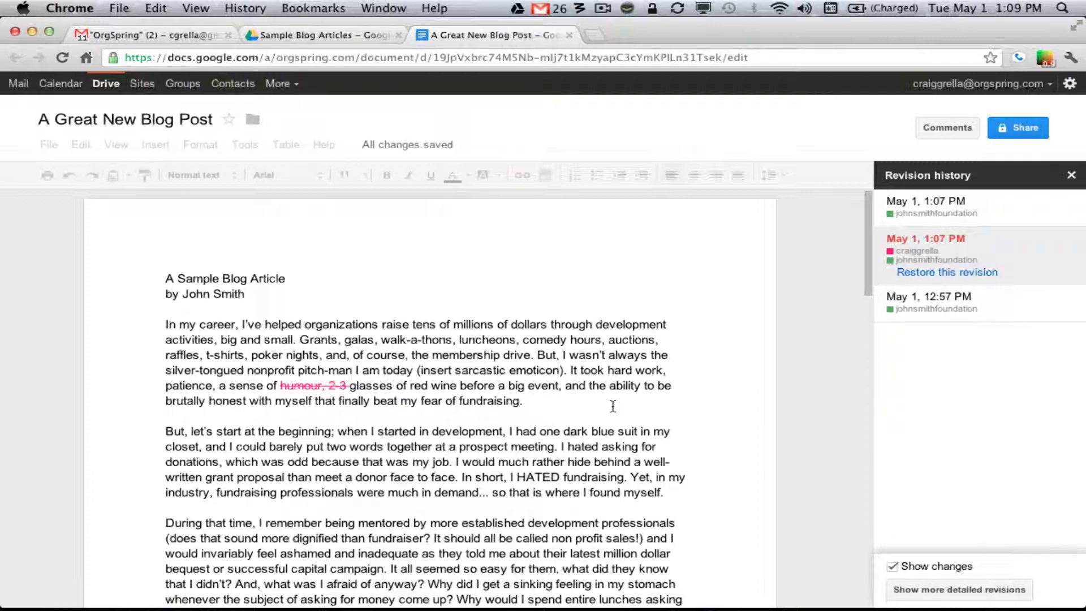
scroll(613, 406, down, 5)
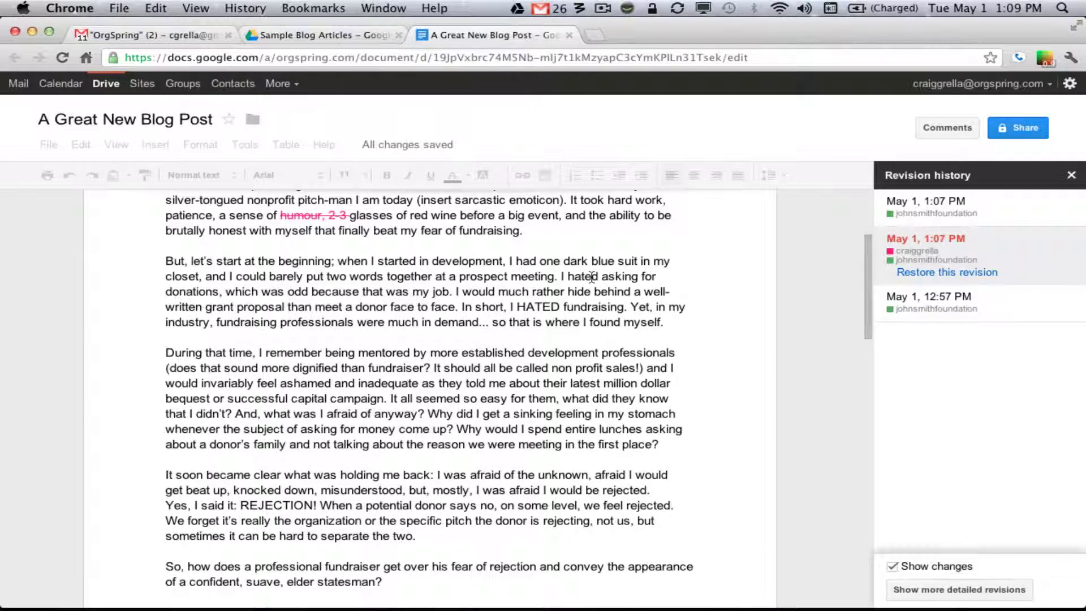
scroll(592, 277, up, 5)
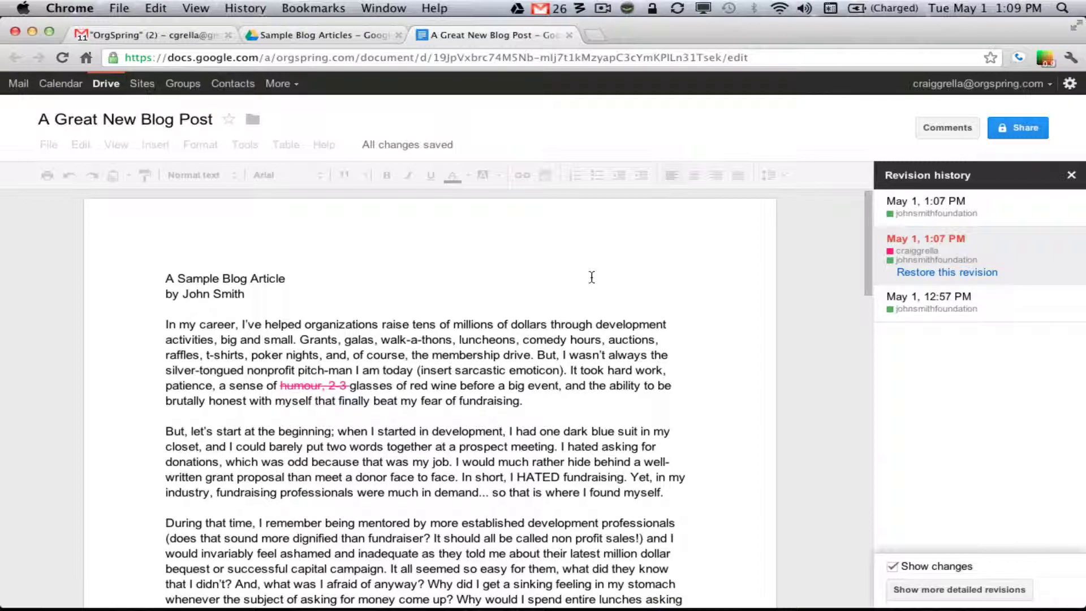